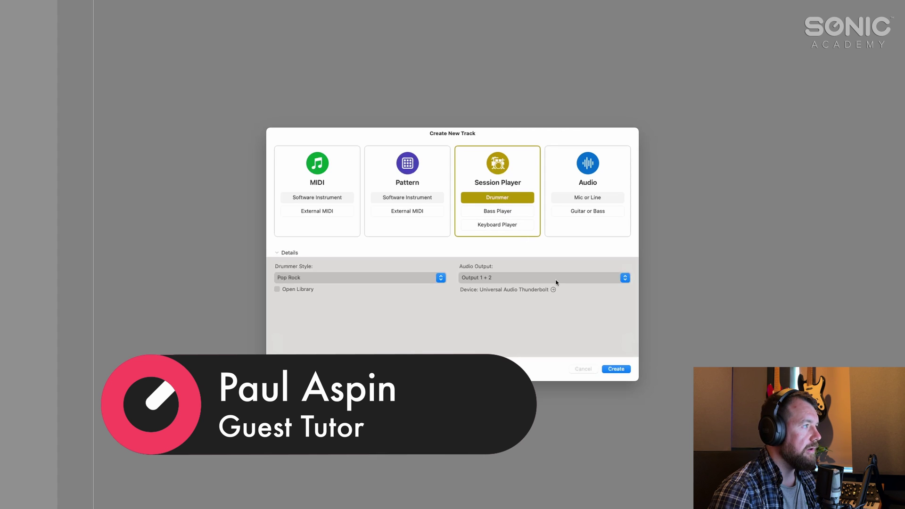
Step: Pick Keyboard Player as the new track's session player, using the Freely style
{"action": "left_click", "coordinate": [512, 224]}
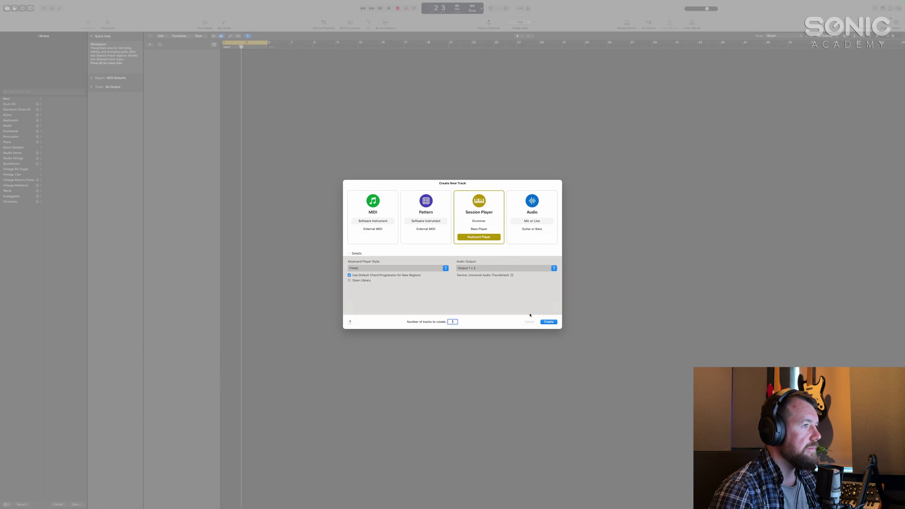
Step: Create the Studio Grand Keyboard Player track, enlarge its lane, and play back the piano part
{"action": "left_click", "coordinate": [548, 322]}
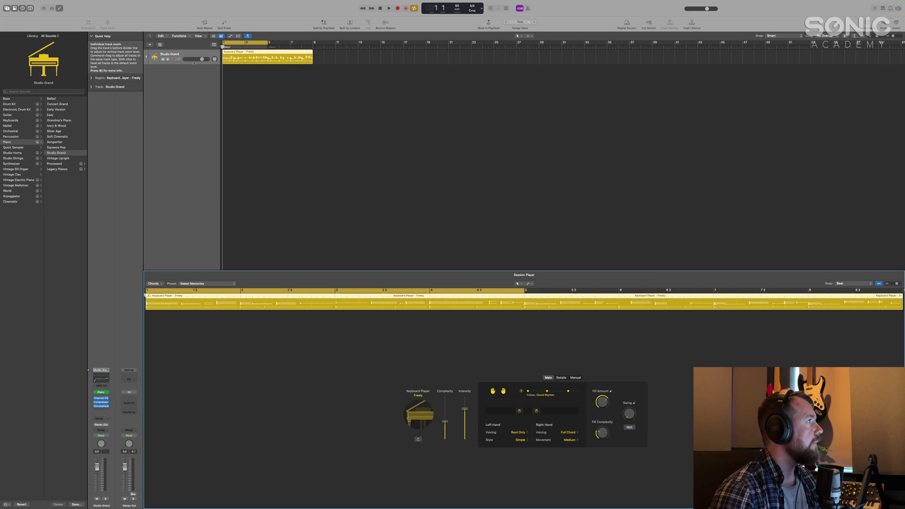
{"action": "left_click_drag", "start_coordinate": [211, 60], "coordinate": [211, 141]}
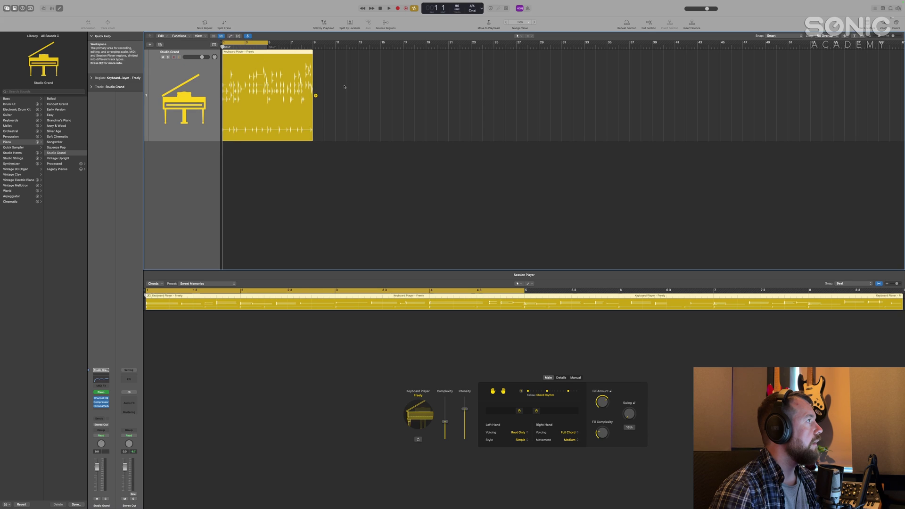
{"action": "key", "text": "space"}
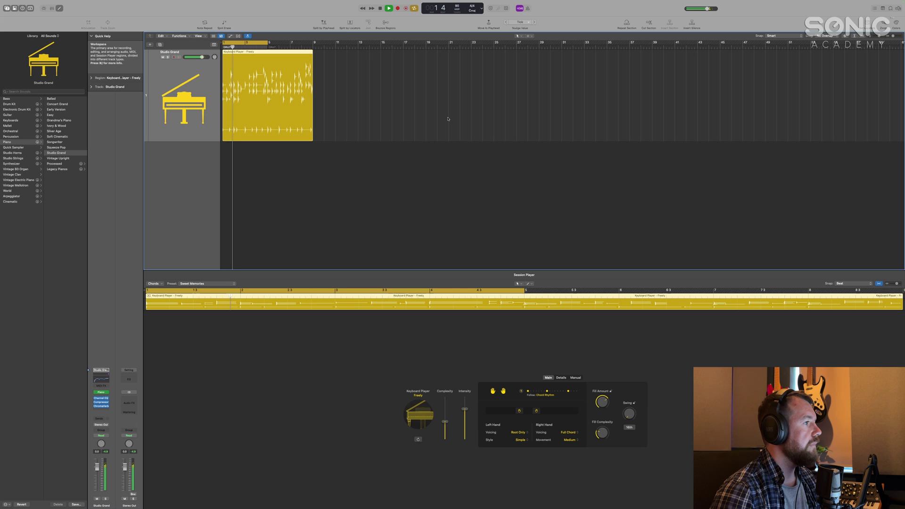
{"action": "key", "text": "space"}
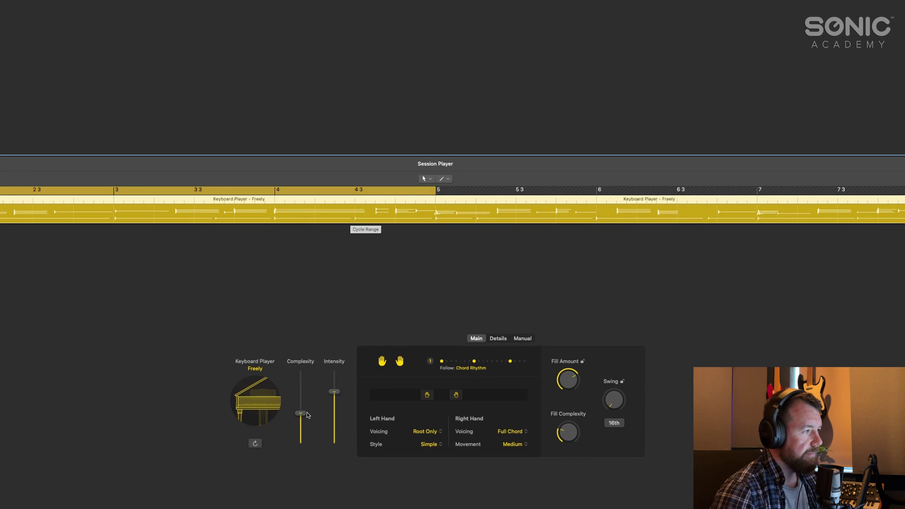
Step: Adjust the Complexity and Intensity sliders for moderate complexity and low intensity
{"action": "left_click_drag", "start_coordinate": [306, 414], "coordinate": [302, 380]}
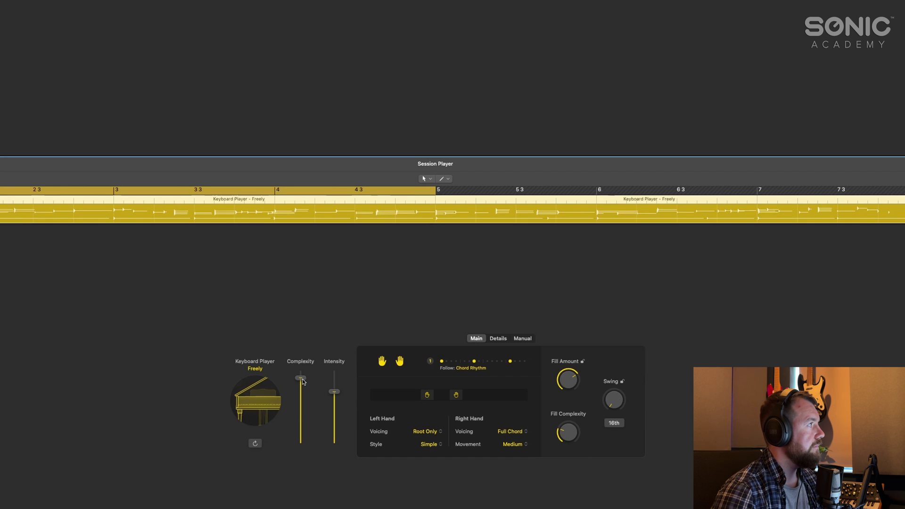
{"action": "left_click_drag", "start_coordinate": [302, 382], "coordinate": [302, 436]}
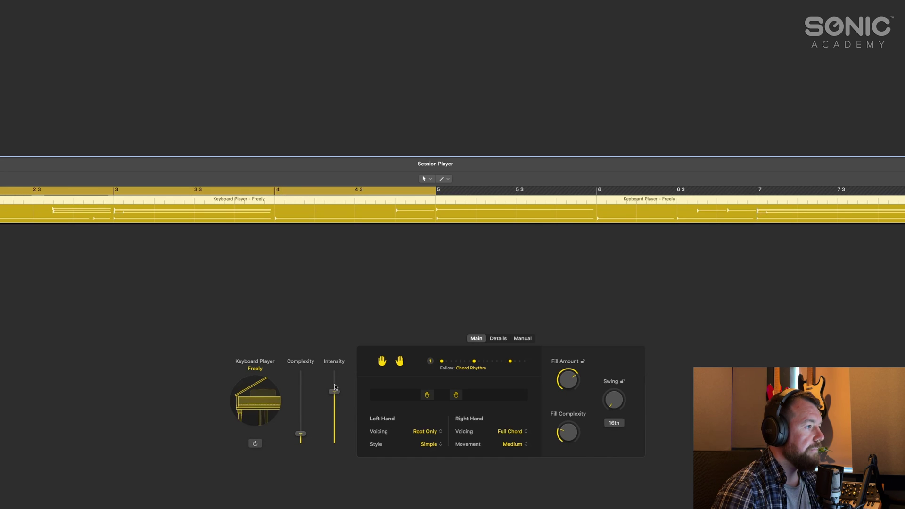
{"action": "left_click_drag", "start_coordinate": [334, 397], "coordinate": [336, 394]}
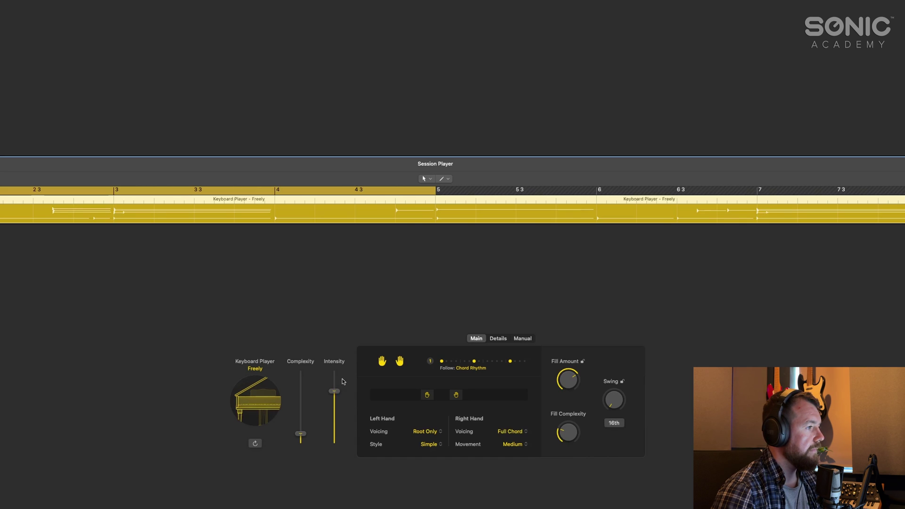
{"action": "left_click_drag", "start_coordinate": [336, 394], "coordinate": [335, 380]}
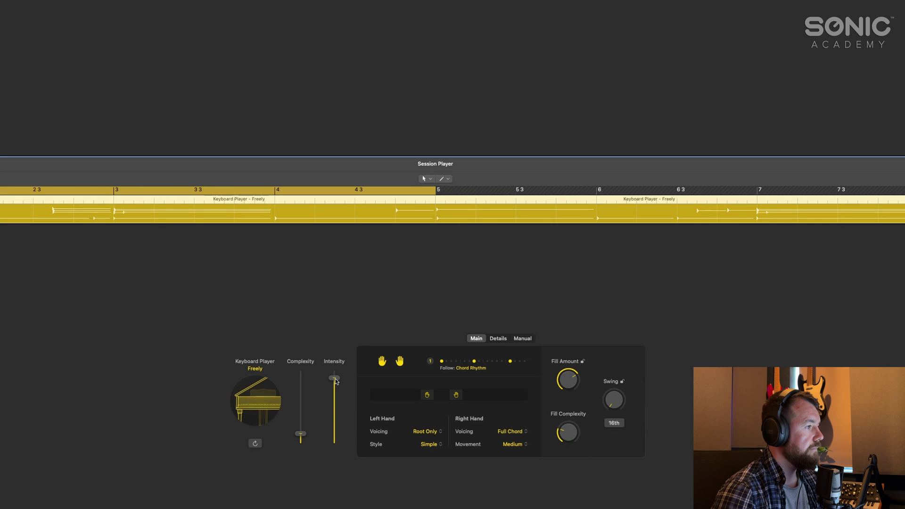
{"action": "left_click_drag", "start_coordinate": [335, 381], "coordinate": [302, 408]}
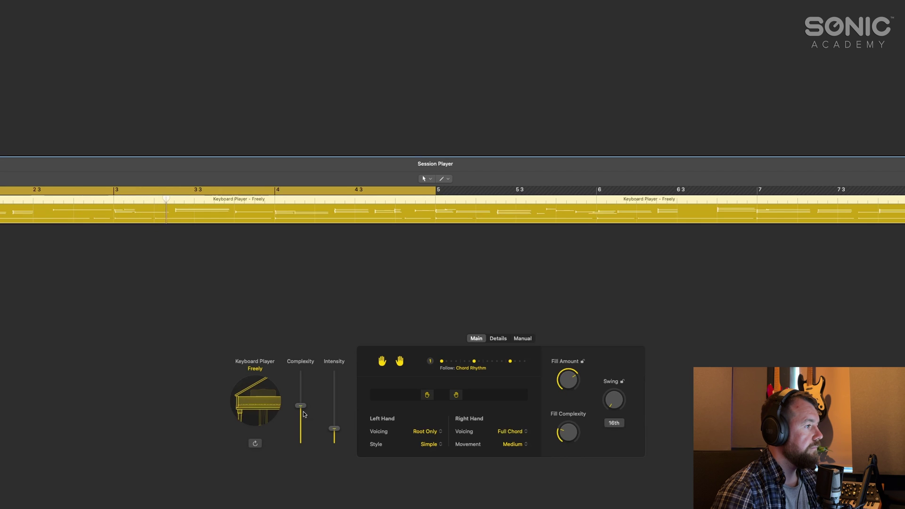
Step: Keep Chord Rhythm, left hand Root Only and Simple, and right hand Full Chord
{"action": "left_click", "coordinate": [481, 362]}
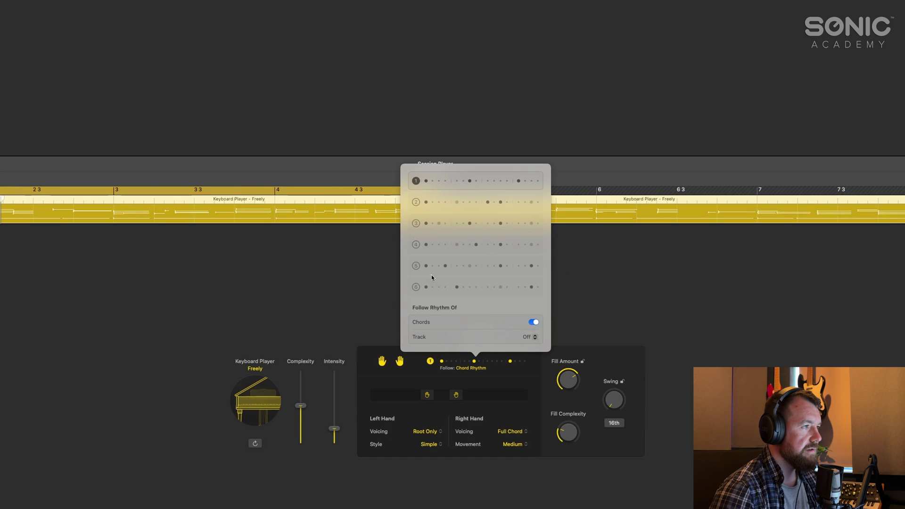
{"action": "left_click", "coordinate": [427, 396]}
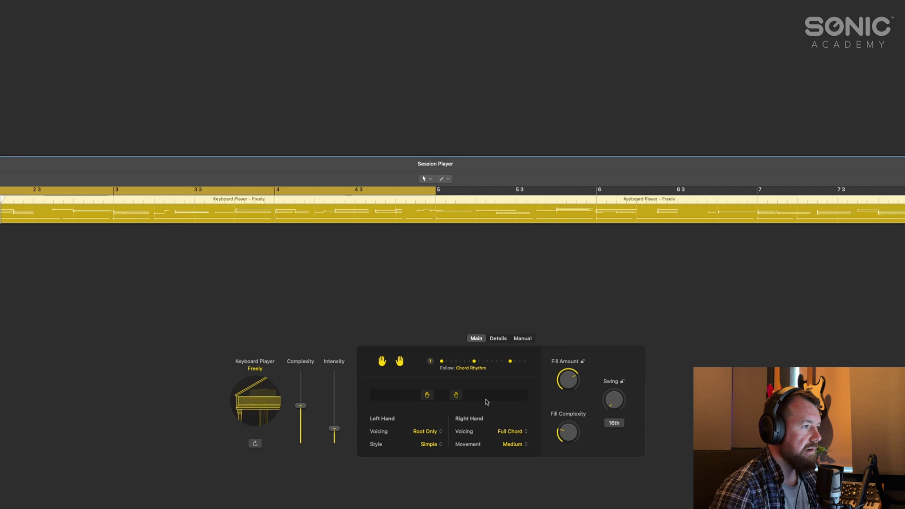
{"action": "left_click", "coordinate": [426, 432]}
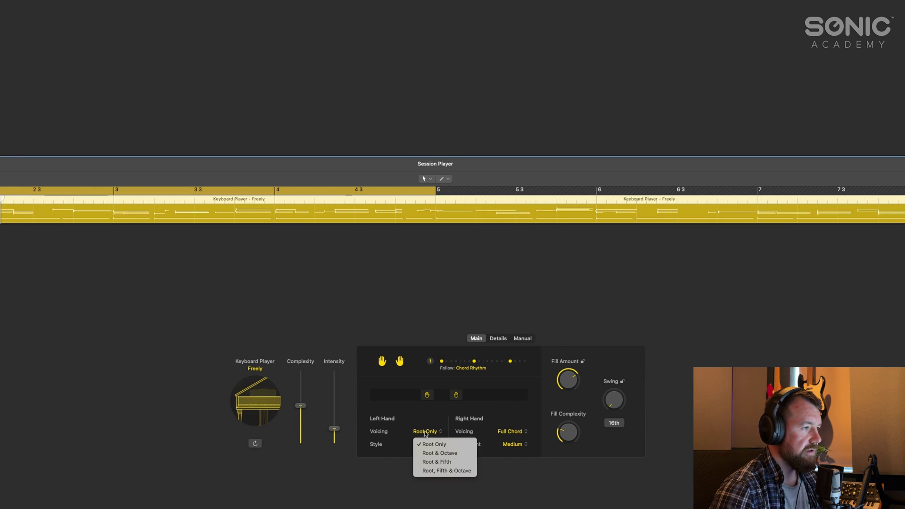
{"action": "left_click", "coordinate": [440, 425]}
{"action": "left_click", "coordinate": [512, 432]}
{"action": "left_click", "coordinate": [521, 419]}
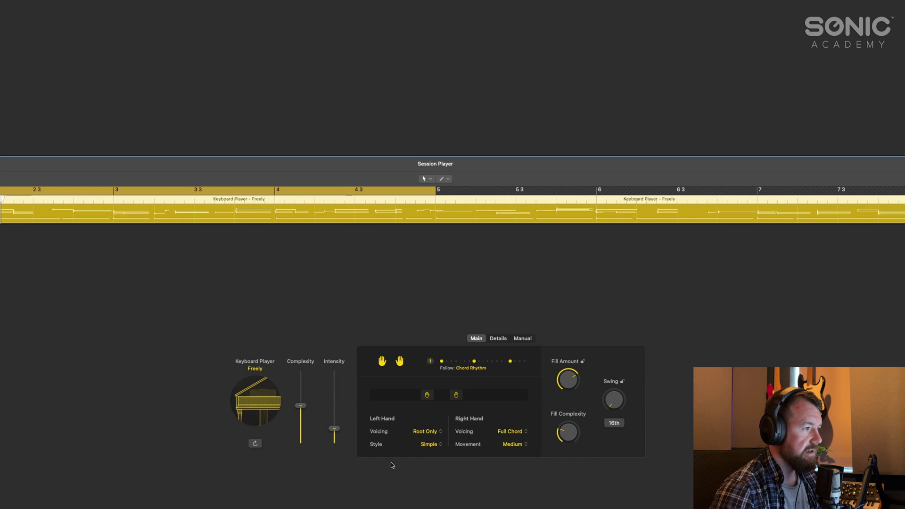
{"action": "left_click", "coordinate": [429, 446]}
{"action": "left_click", "coordinate": [438, 466]}
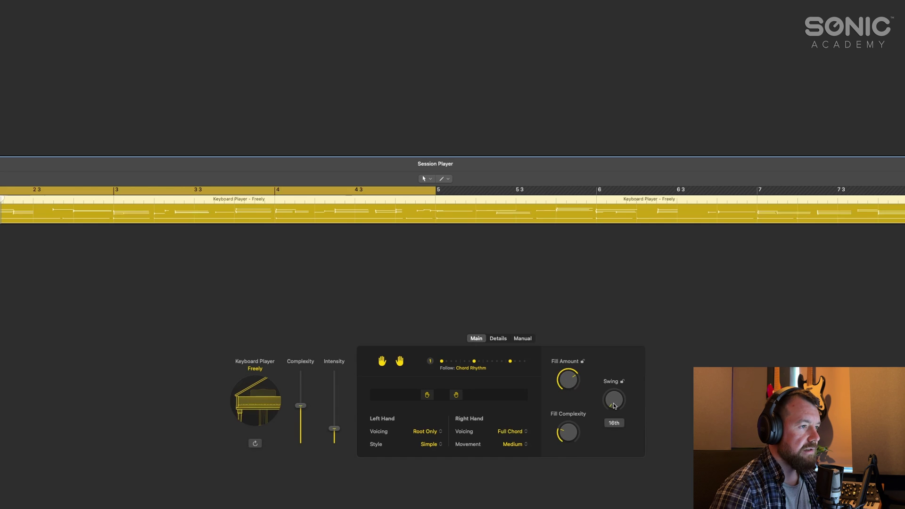
Step: In the Details tab, lower Humanize from 36 % to 28 %
{"action": "left_click", "coordinate": [500, 338]}
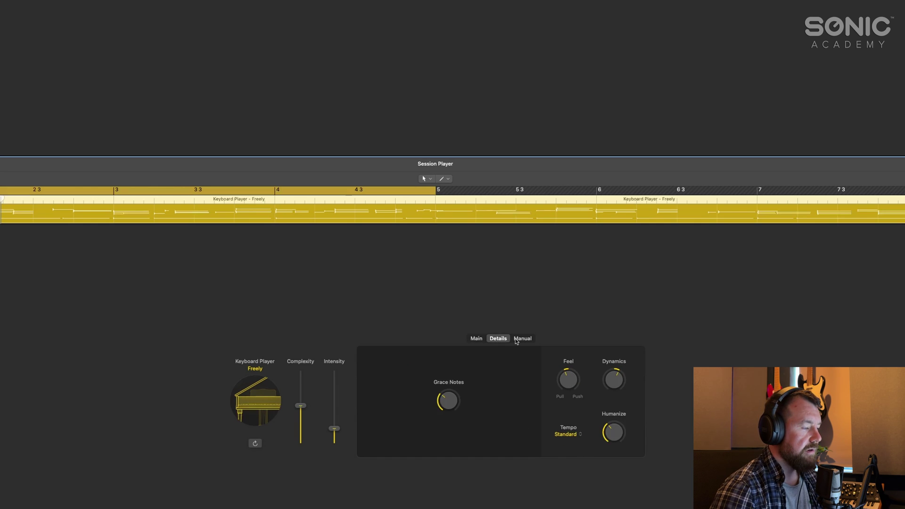
{"action": "mouse_move", "coordinate": [448, 412]}
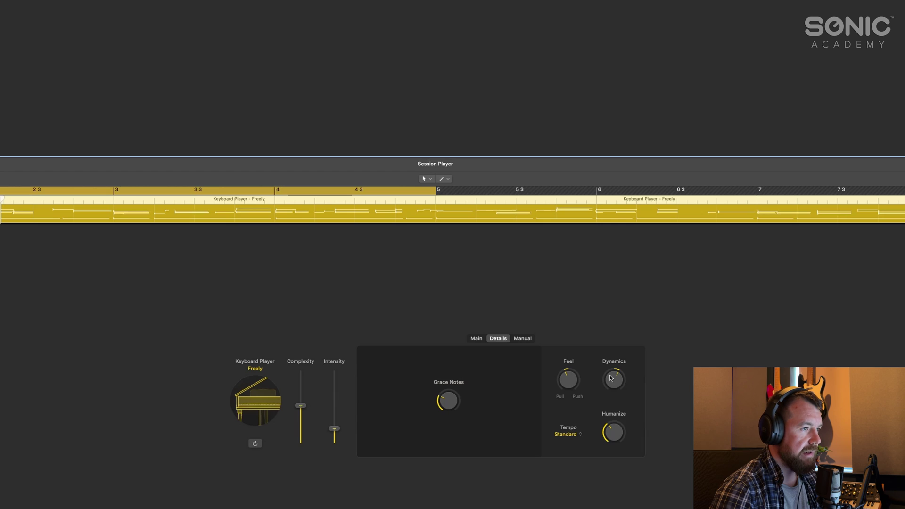
{"action": "left_click", "coordinate": [618, 435]}
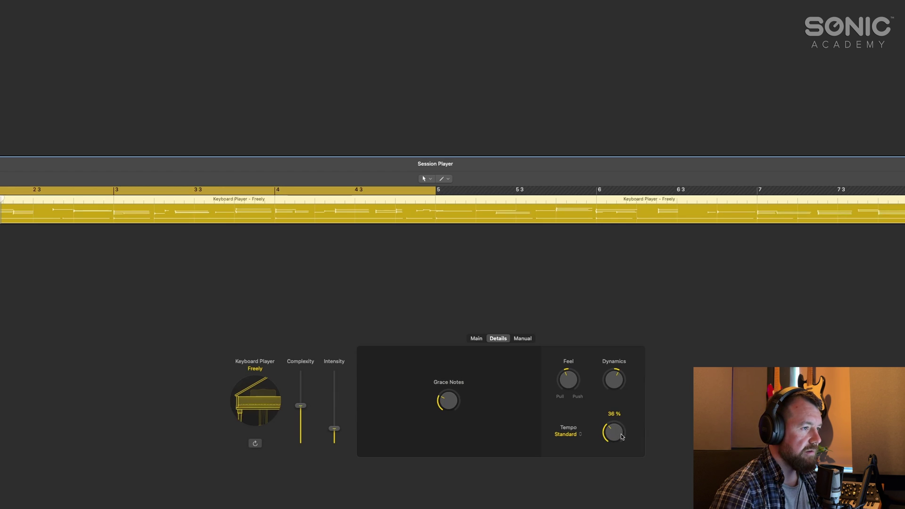
{"action": "mouse_move", "coordinate": [621, 436]}
{"action": "left_mouse_down"}
{"action": "mouse_move", "coordinate": [618, 389]}
{"action": "mouse_move", "coordinate": [611, 445]}
{"action": "left_mouse_up"}
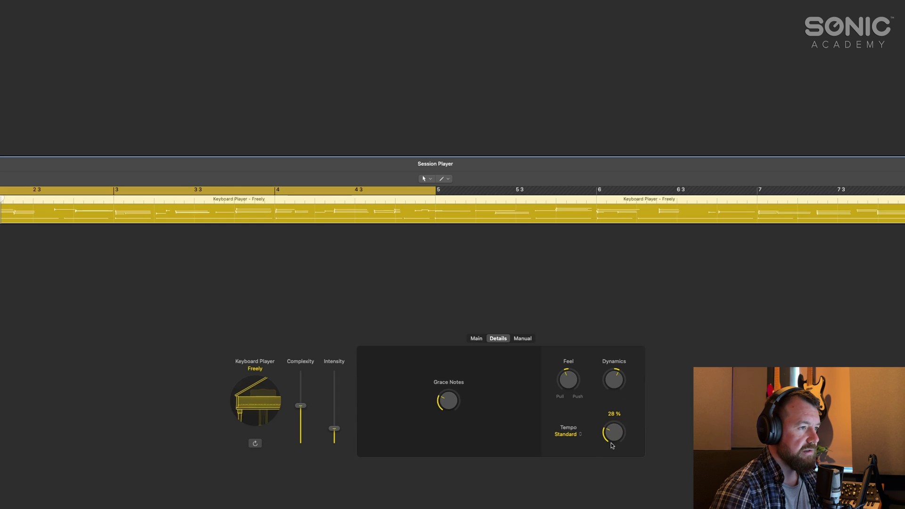
Step: View the Manual pattern, then lower Complexity on the Main tab to regenerate the piano
{"action": "left_click", "coordinate": [521, 339]}
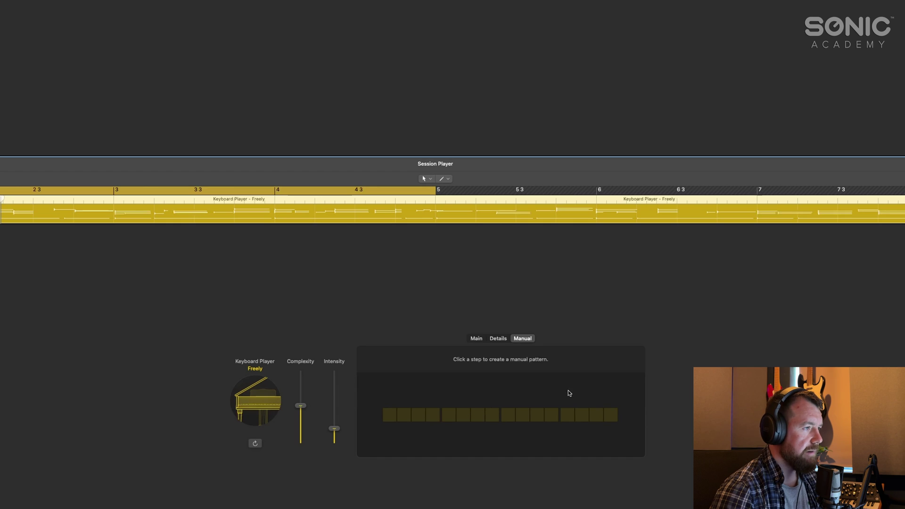
{"action": "left_click", "coordinate": [476, 339]}
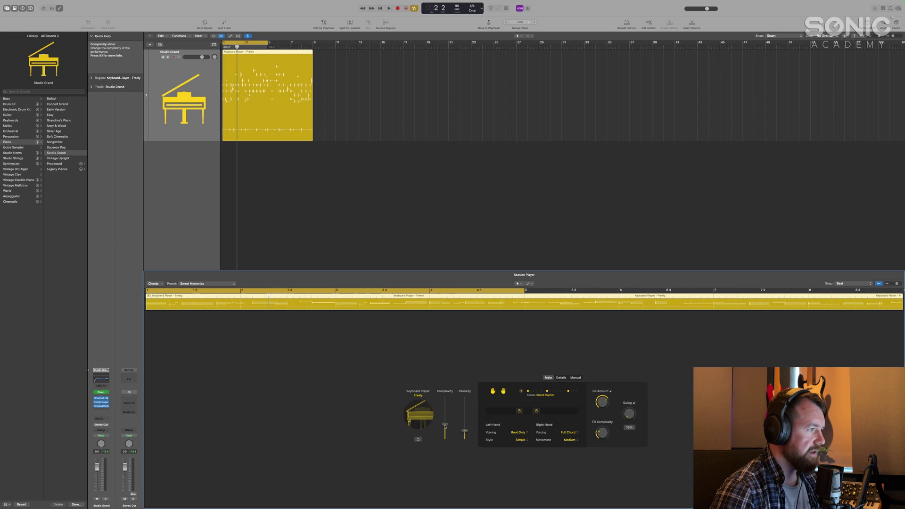
{"action": "left_click_drag", "start_coordinate": [445, 425], "coordinate": [444, 431]}
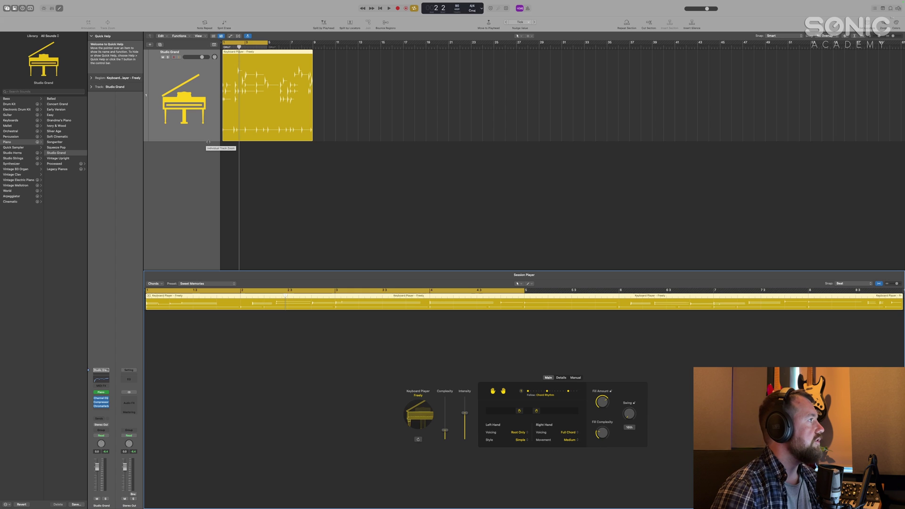
Step: Show the global tracks and select the G#m7 chord region in the Chord track
{"action": "left_click", "coordinate": [238, 102]}
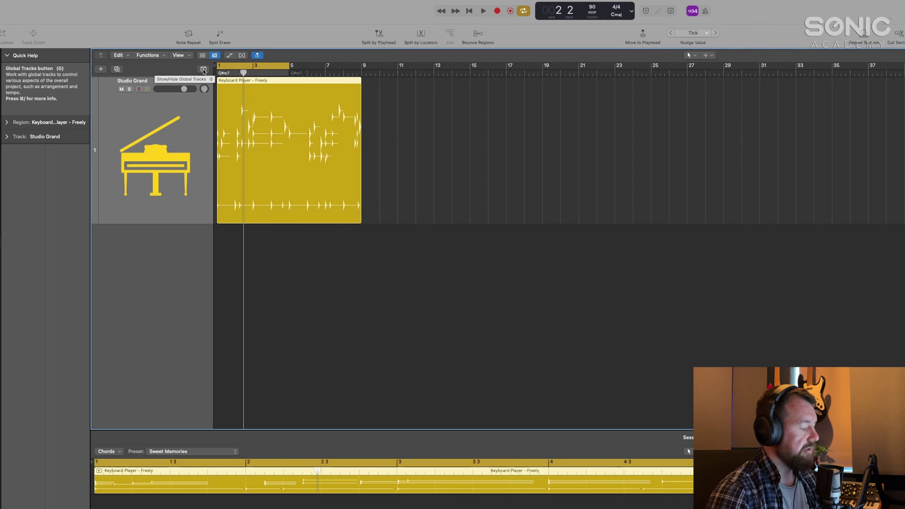
{"action": "left_click", "coordinate": [204, 70]}
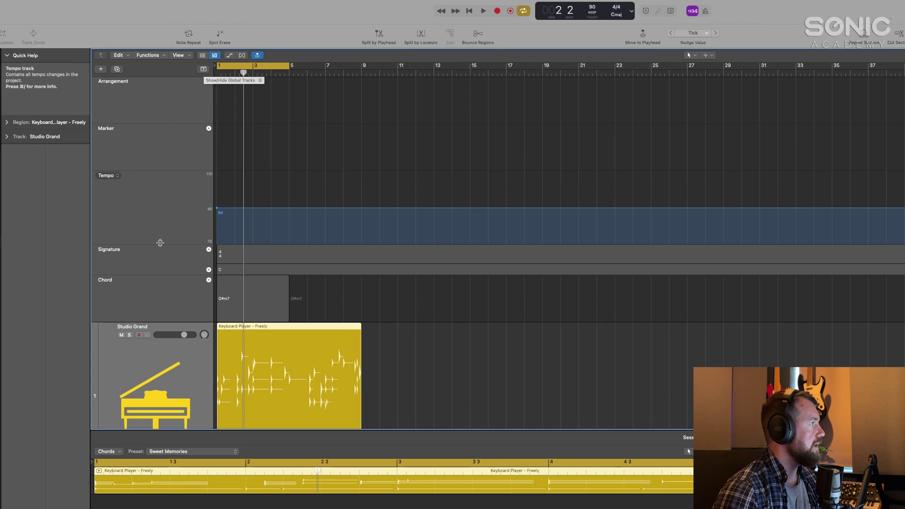
{"action": "left_click", "coordinate": [172, 293]}
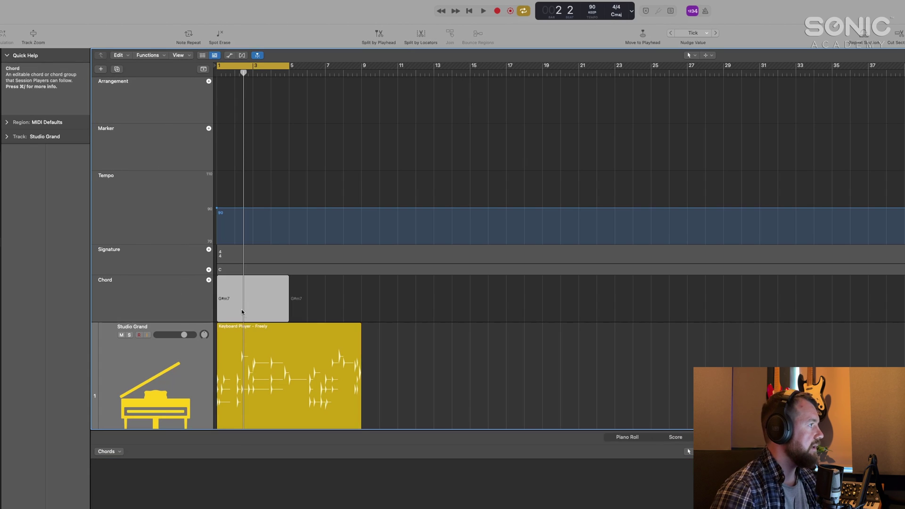
{"action": "scroll", "coordinate": [346, 281], "scroll_direction": "down", "scroll_amount": 1}
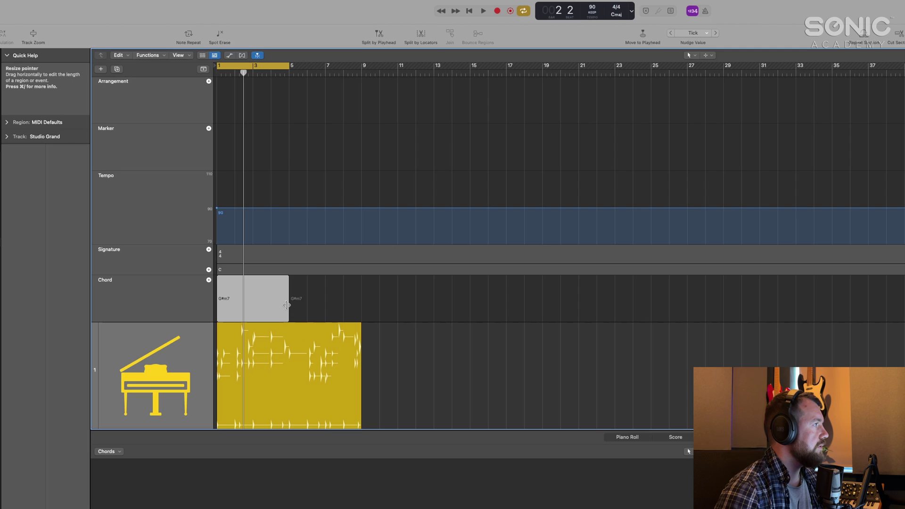
Step: Shorten the G#m7 chord to end at bar 3 and add a new chord there
{"action": "left_click_drag", "start_coordinate": [288, 304], "coordinate": [253, 306]}
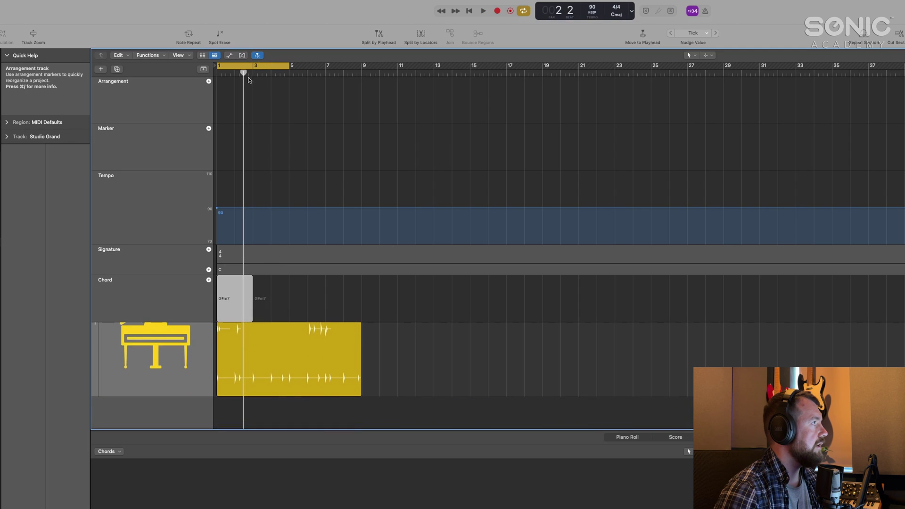
{"action": "left_click", "coordinate": [248, 75]}
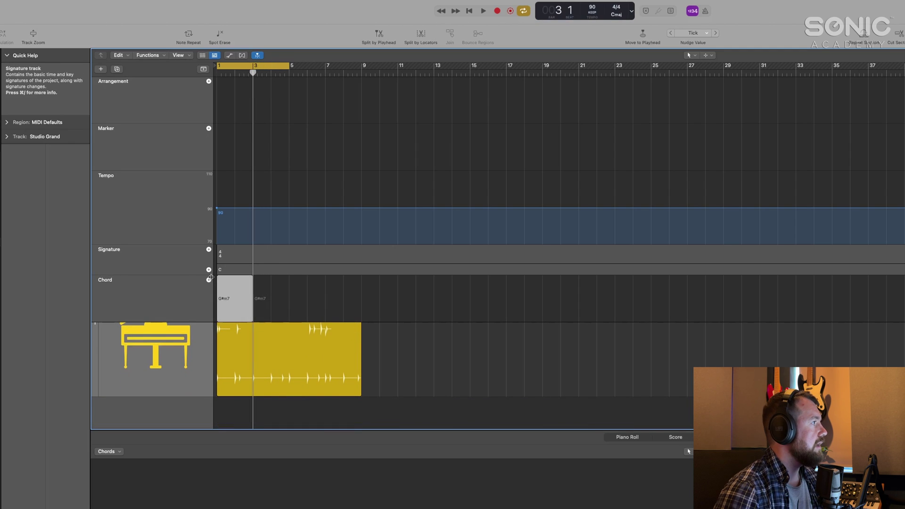
{"action": "left_click", "coordinate": [209, 279]}
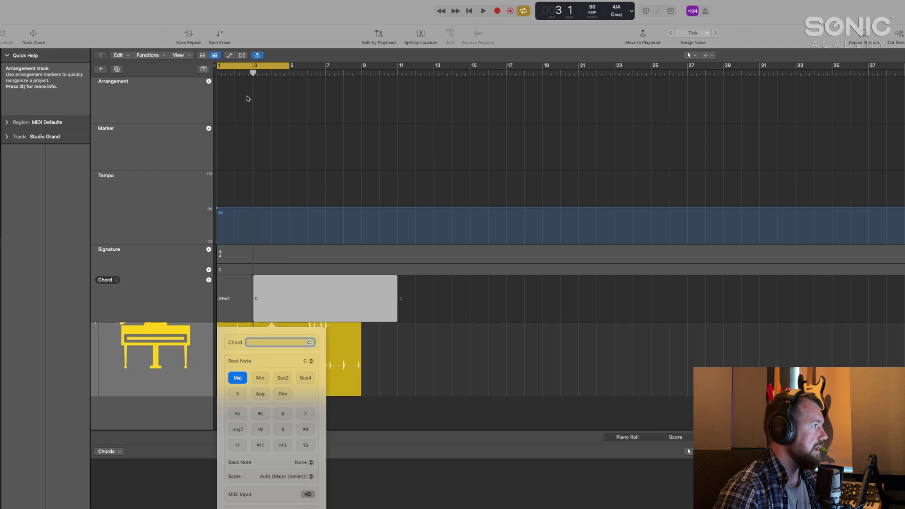
Step: Make the new chord D#m7 and shorten it to two bars, ending at bar 5
{"action": "left_click", "coordinate": [259, 378]}
{"action": "left_click", "coordinate": [307, 360]}
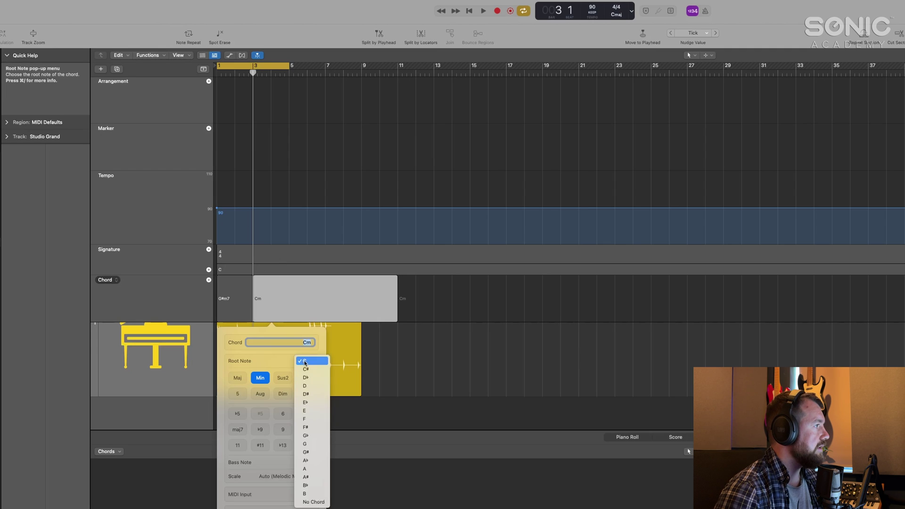
{"action": "left_click", "coordinate": [306, 394]}
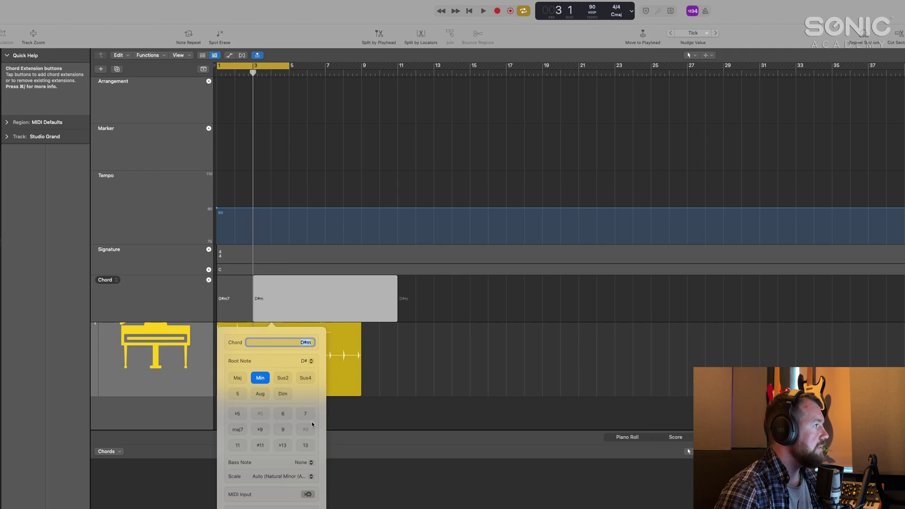
{"action": "left_click", "coordinate": [308, 409]}
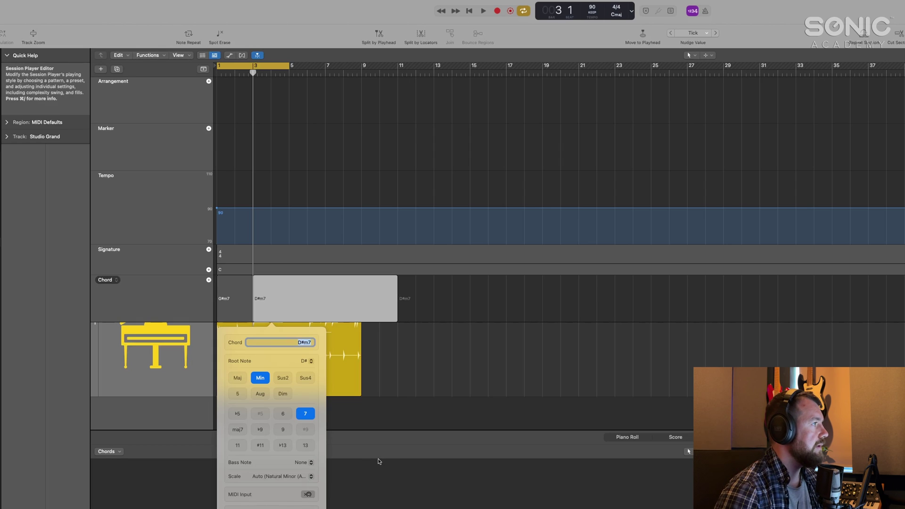
{"action": "left_click_drag", "start_coordinate": [398, 300], "coordinate": [289, 301]}
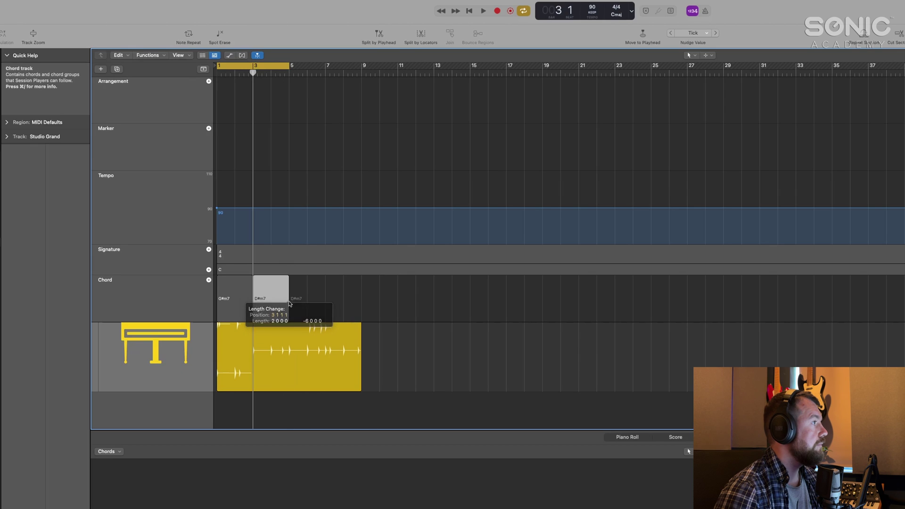
Step: Return to the start, enlarge the Studio Grand track, and play the piano over G#m7 and D#m7
{"action": "key", "text": "Return"}
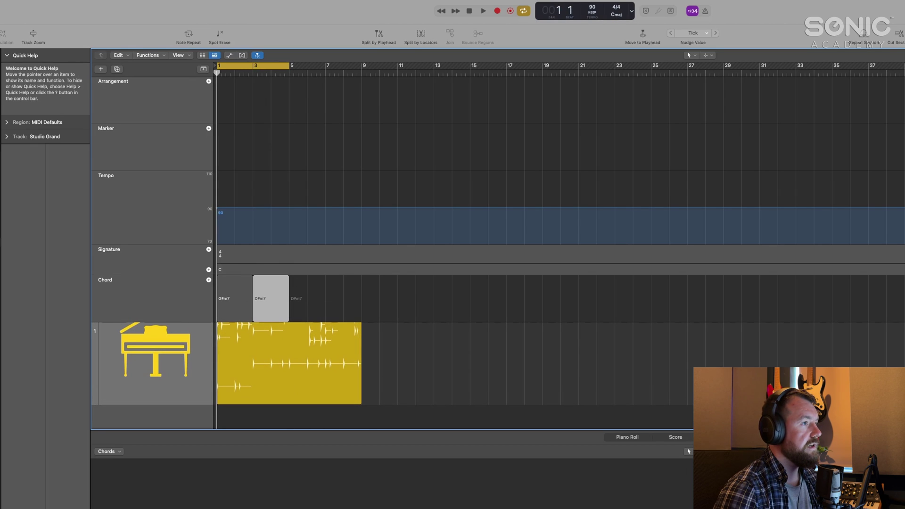
{"action": "left_click_drag", "start_coordinate": [205, 404], "coordinate": [205, 469]}
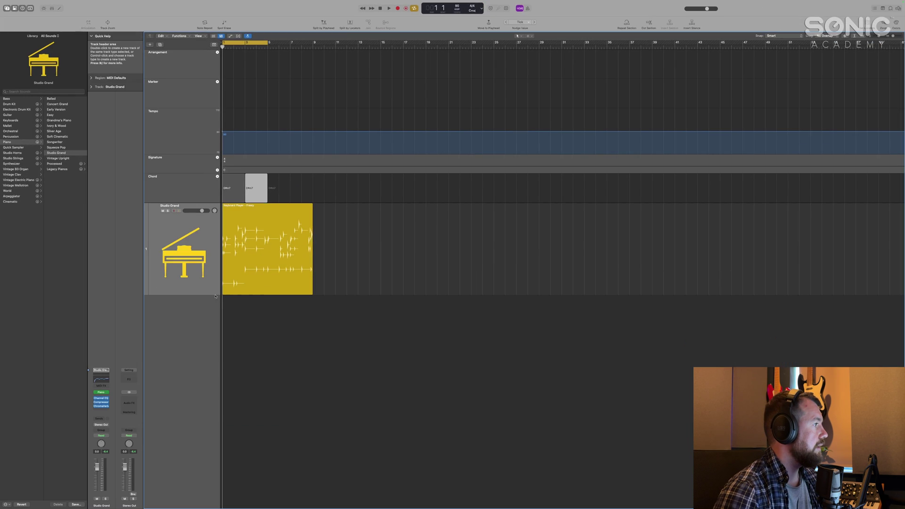
{"action": "left_click_drag", "start_coordinate": [215, 296], "coordinate": [210, 317]}
{"action": "scroll", "coordinate": [230, 51], "scroll_direction": "up", "scroll_amount": 3}
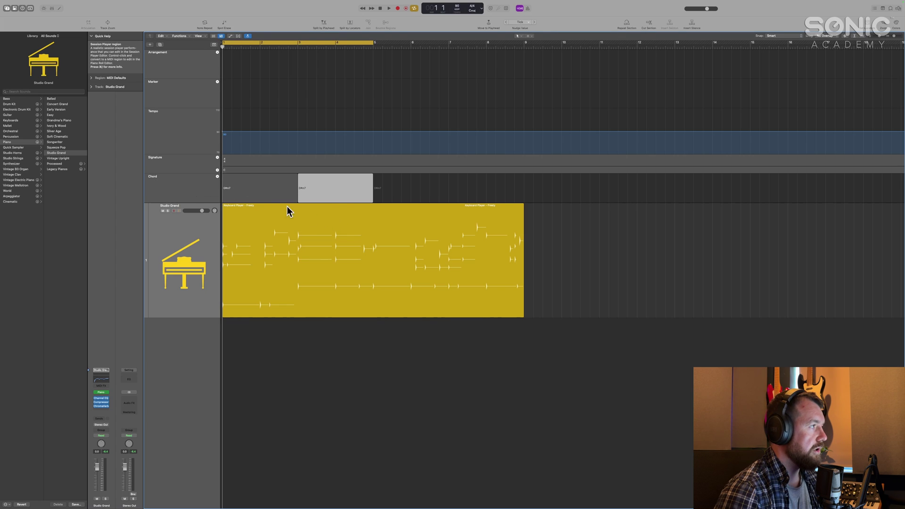
{"action": "key", "text": "space"}
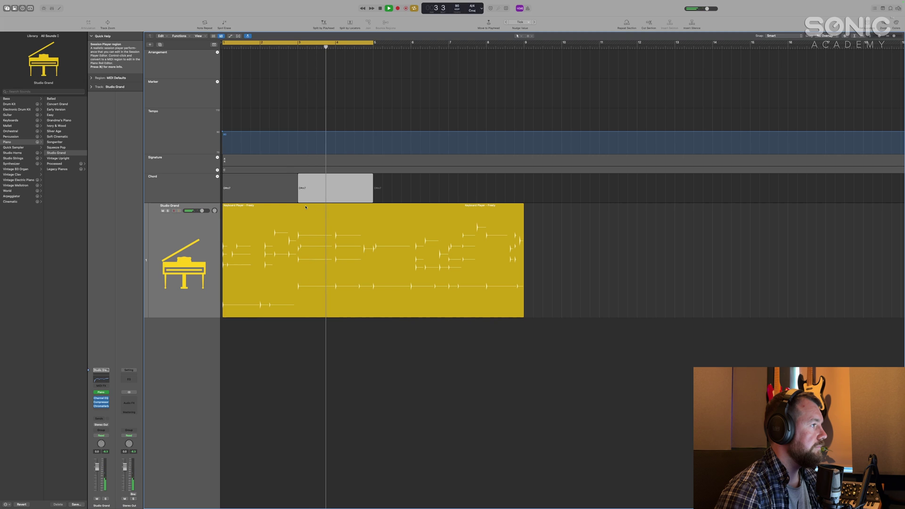
Step: Add a Simple Foundation Bass Player track below the piano and play its Pop Songwriter part
{"action": "right_click", "coordinate": [212, 332]}
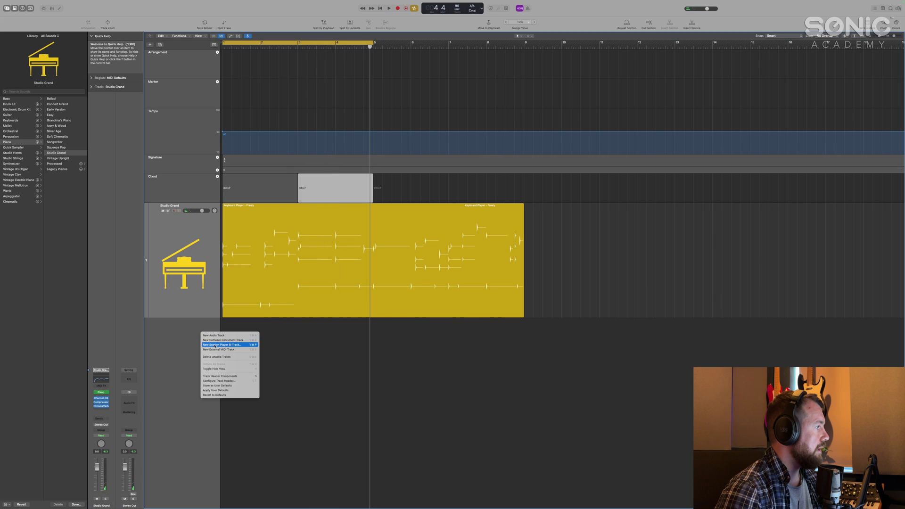
{"action": "left_click", "coordinate": [221, 346]}
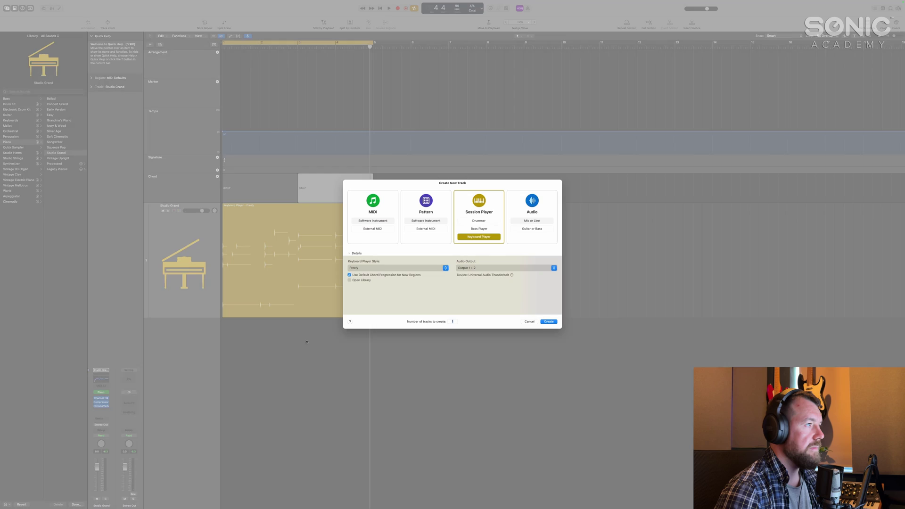
{"action": "left_click", "coordinate": [483, 229]}
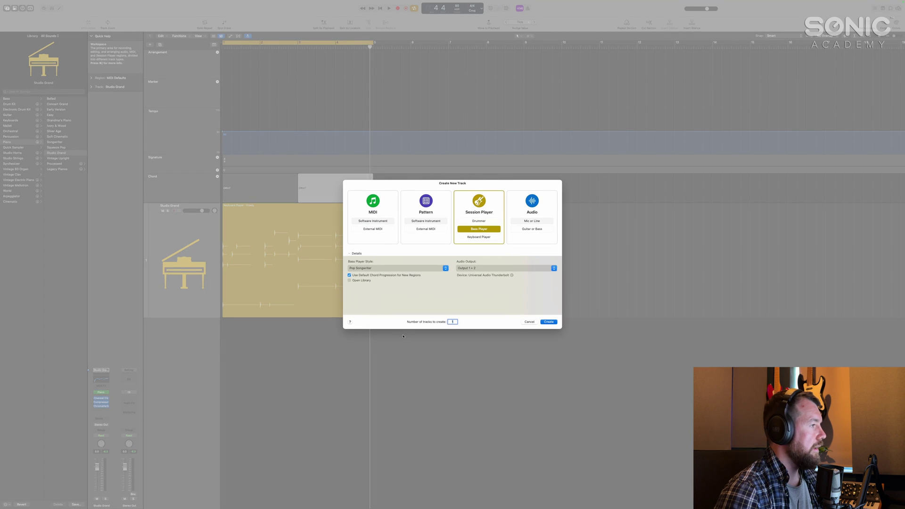
{"action": "key", "text": "Return"}
{"action": "key", "text": "space"}
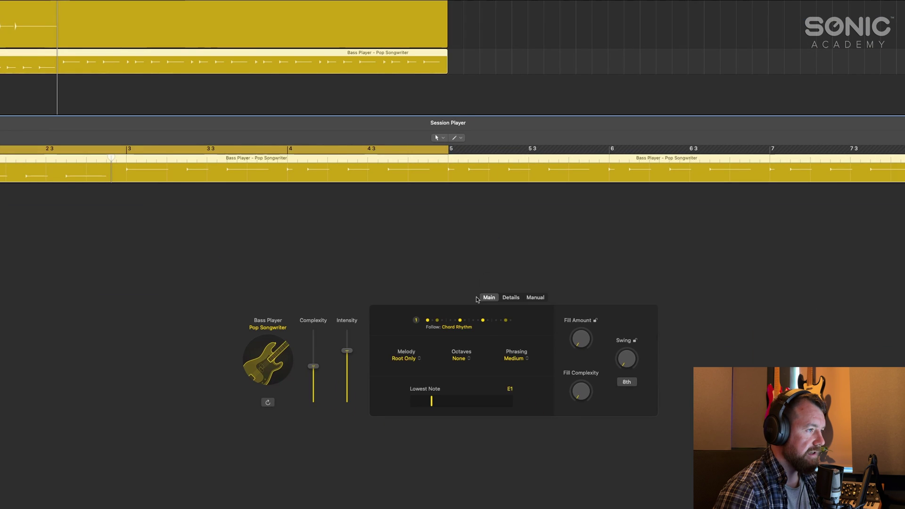
Step: Set the bass Octaves to Some and change its style to Disco Slap
{"action": "left_click", "coordinate": [453, 359]}
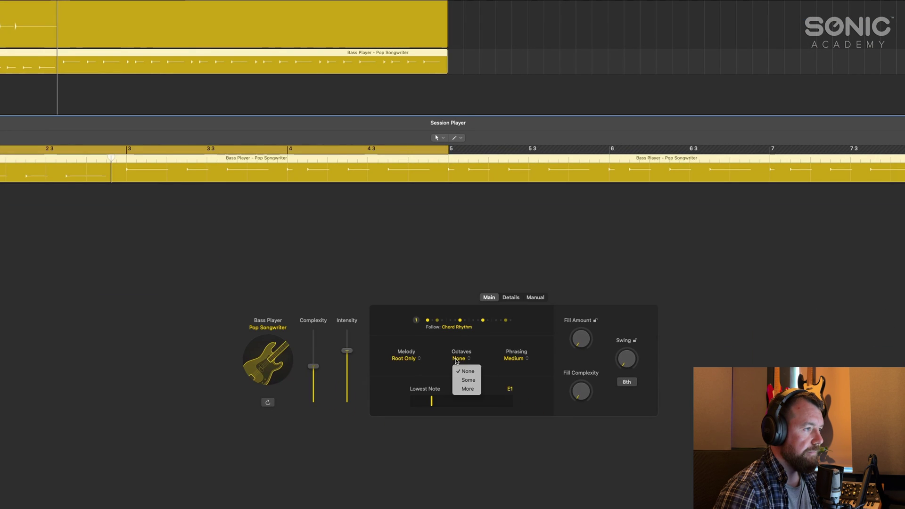
{"action": "left_click", "coordinate": [474, 382]}
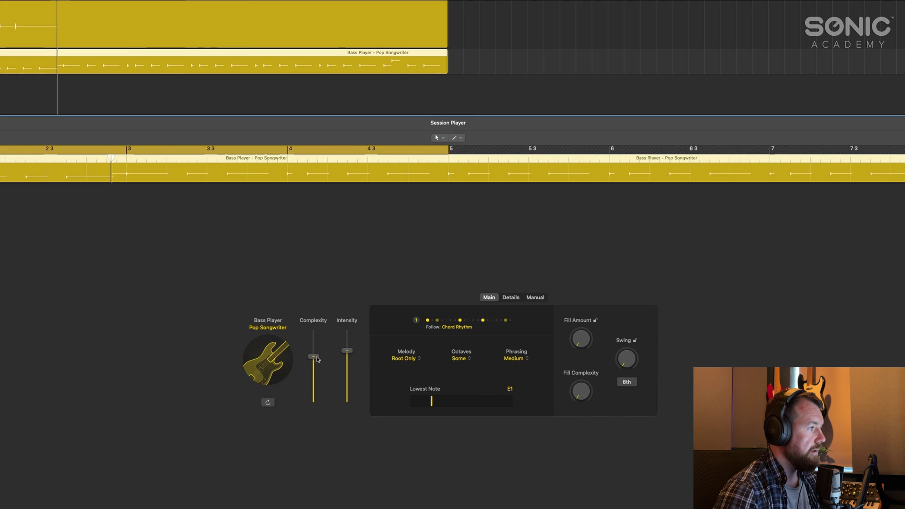
{"action": "left_click", "coordinate": [268, 328]}
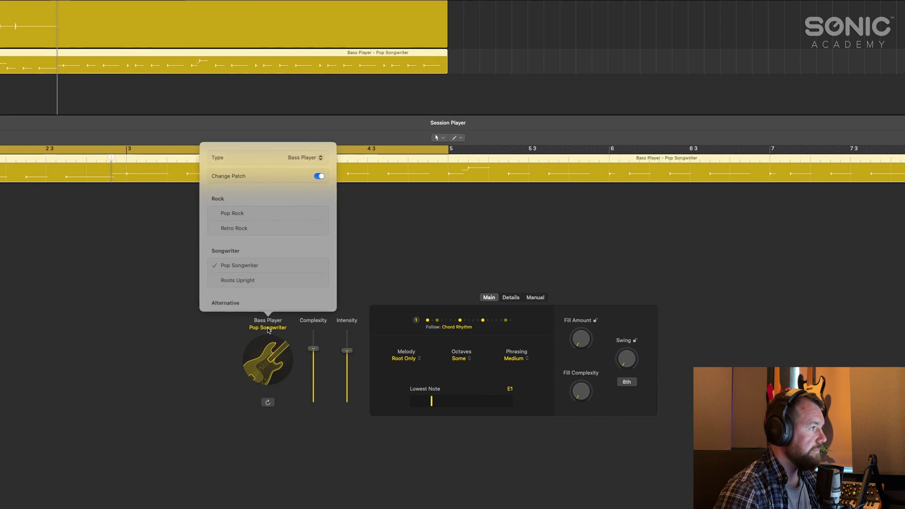
{"action": "scroll", "coordinate": [273, 221], "scroll_direction": "down", "scroll_amount": 5}
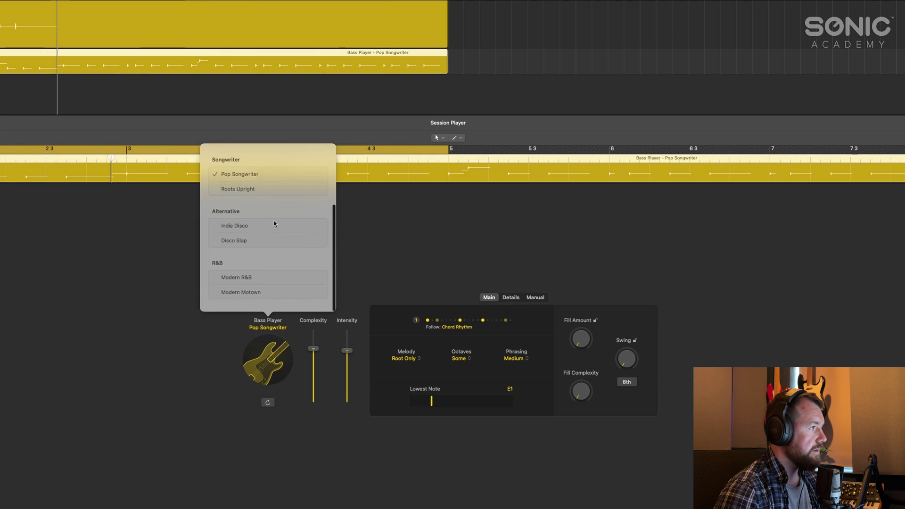
{"action": "left_click", "coordinate": [235, 245]}
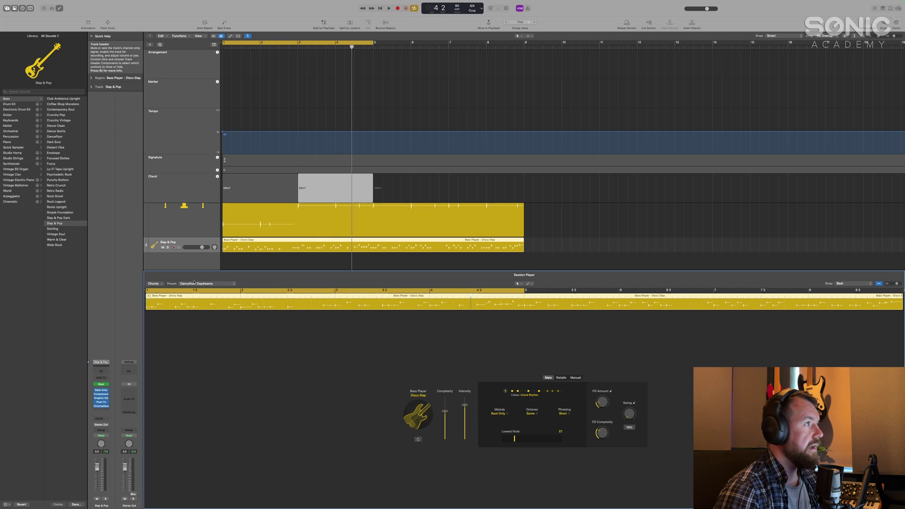
Step: Add a Session Player Drummer track below the bass and start playback
{"action": "left_click", "coordinate": [150, 45]}
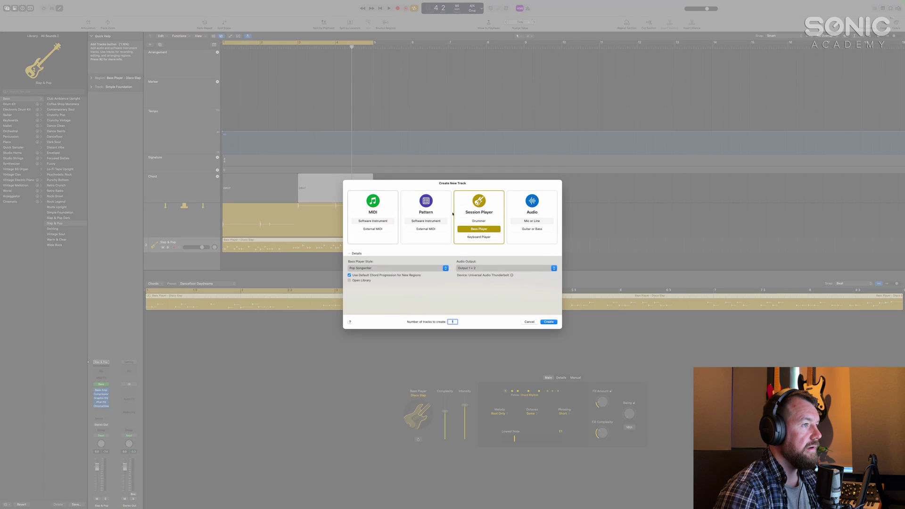
{"action": "left_click", "coordinate": [482, 220]}
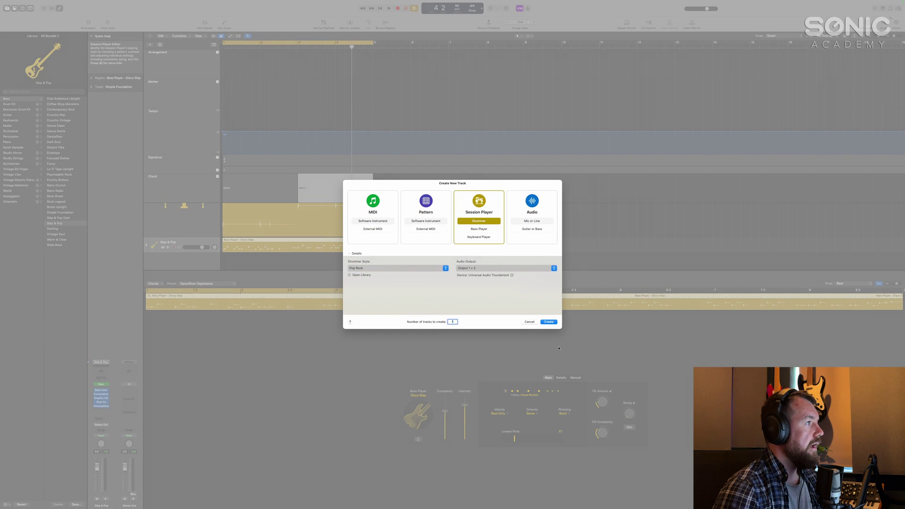
{"action": "left_click", "coordinate": [549, 322]}
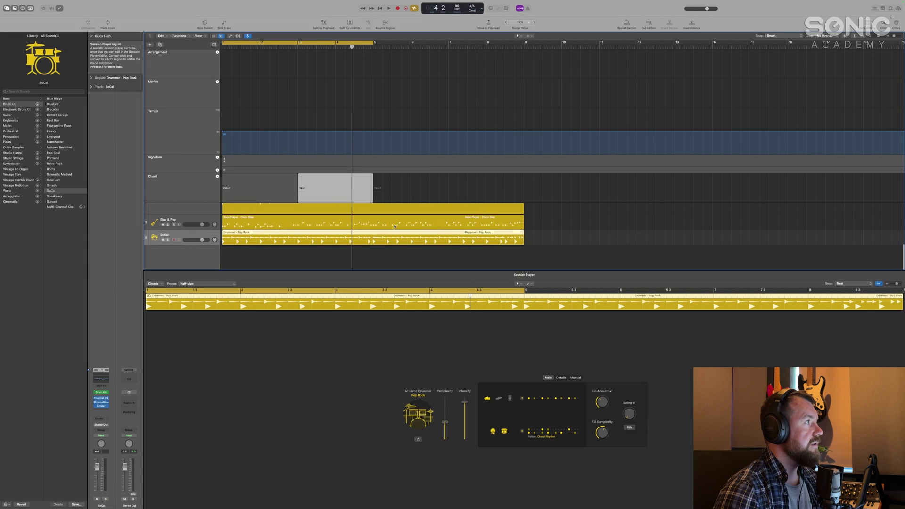
{"action": "key", "text": "space"}
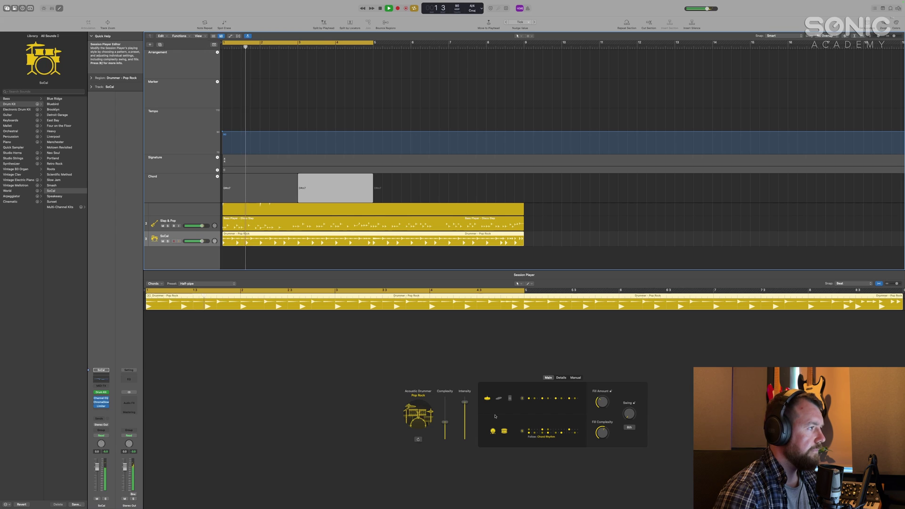
Step: Switch the drummer's style to Modern Motown with the Motown Revisited kit
{"action": "left_click", "coordinate": [417, 410]}
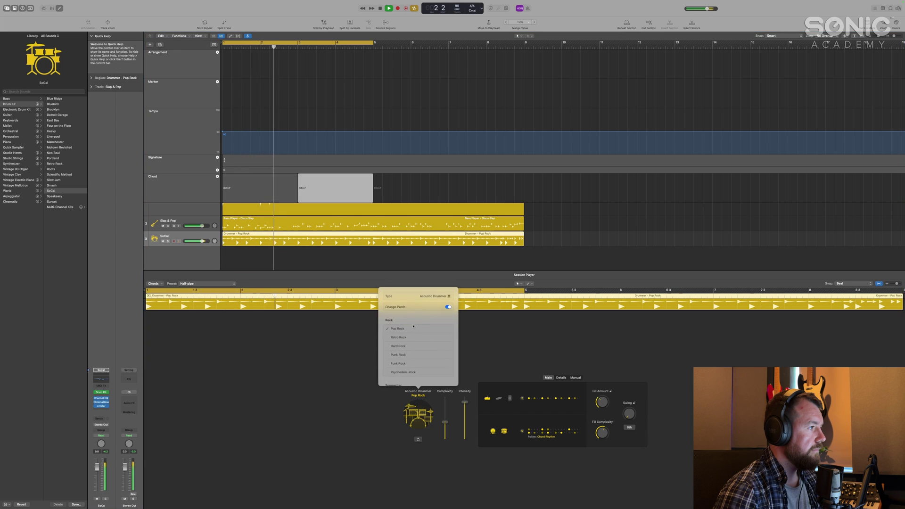
{"action": "scroll", "coordinate": [408, 337], "scroll_direction": "down", "scroll_amount": 5}
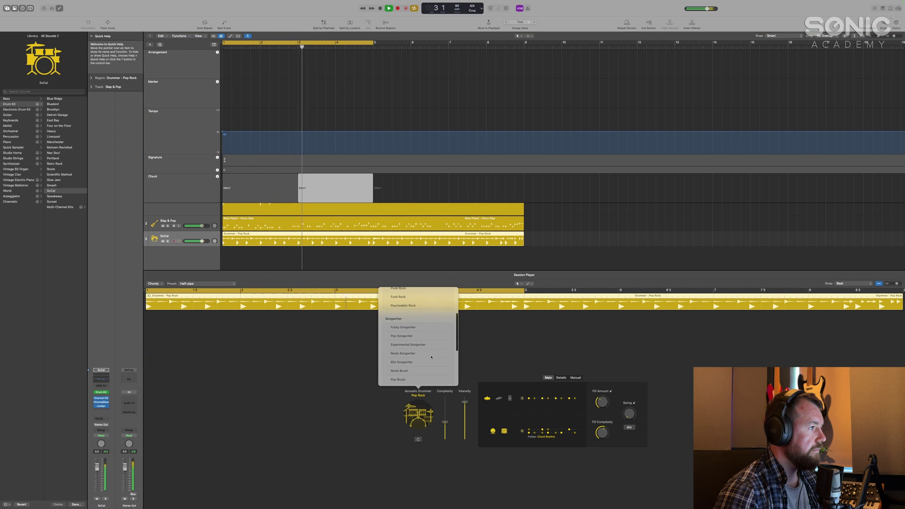
{"action": "scroll", "coordinate": [410, 331], "scroll_direction": "down", "scroll_amount": 6}
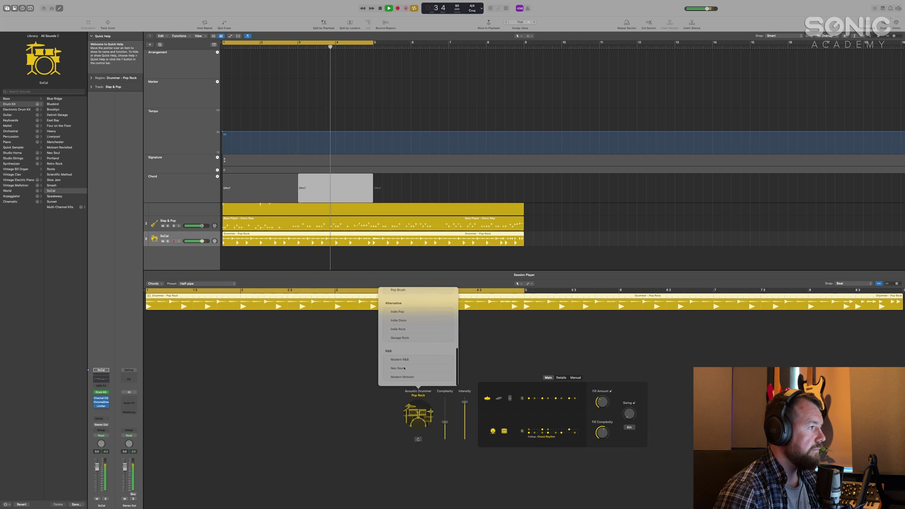
{"action": "left_click", "coordinate": [408, 376]}
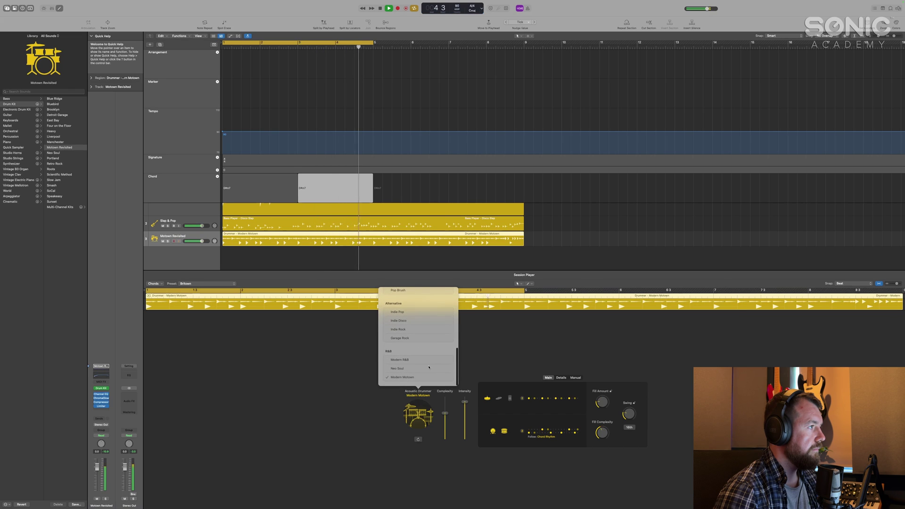
{"action": "left_click", "coordinate": [356, 280]}
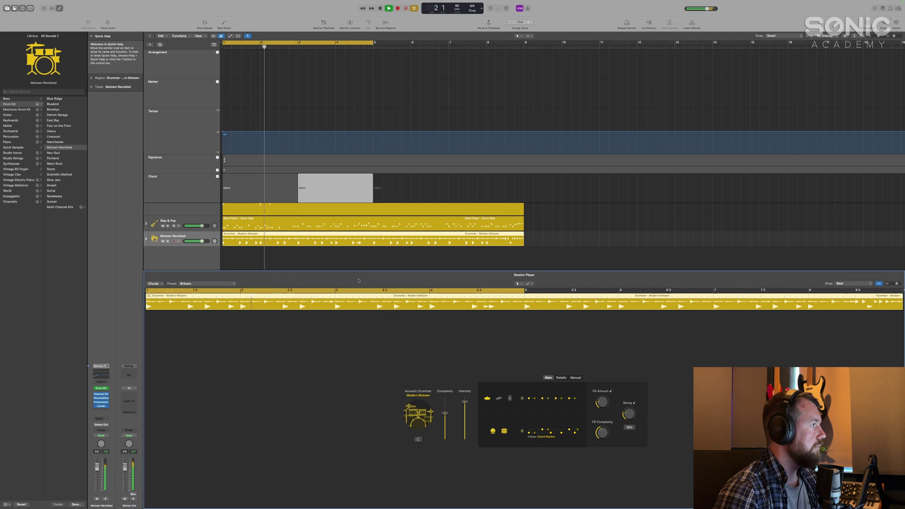
Step: Lower the Slap & Pop bass player's Intensity, deselect regions and return the playhead to the start
{"action": "key", "text": "Up"}
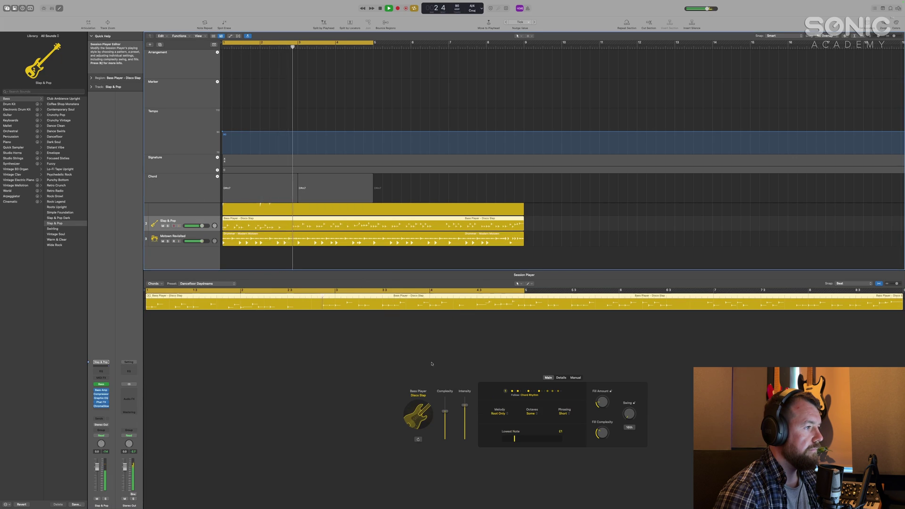
{"action": "left_click_drag", "start_coordinate": [465, 405], "coordinate": [465, 424]}
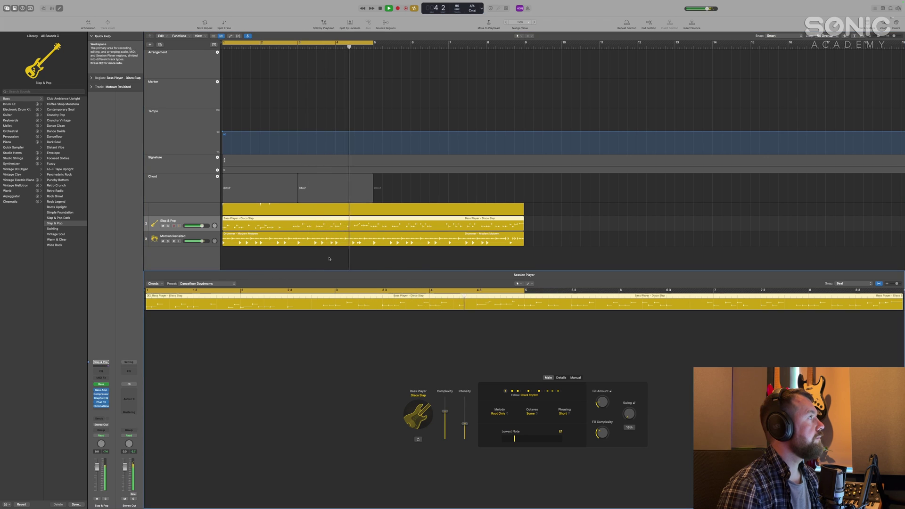
{"action": "left_click", "coordinate": [384, 266]}
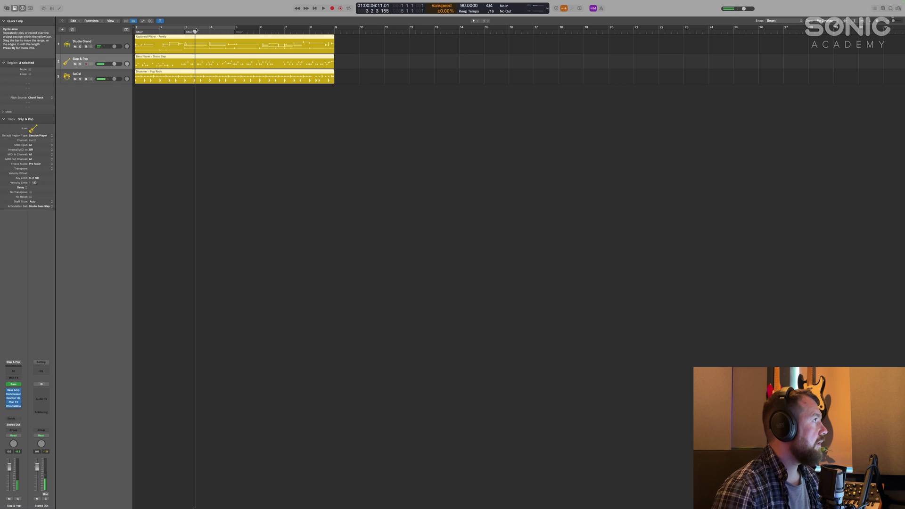
{"action": "key", "text": "Return"}
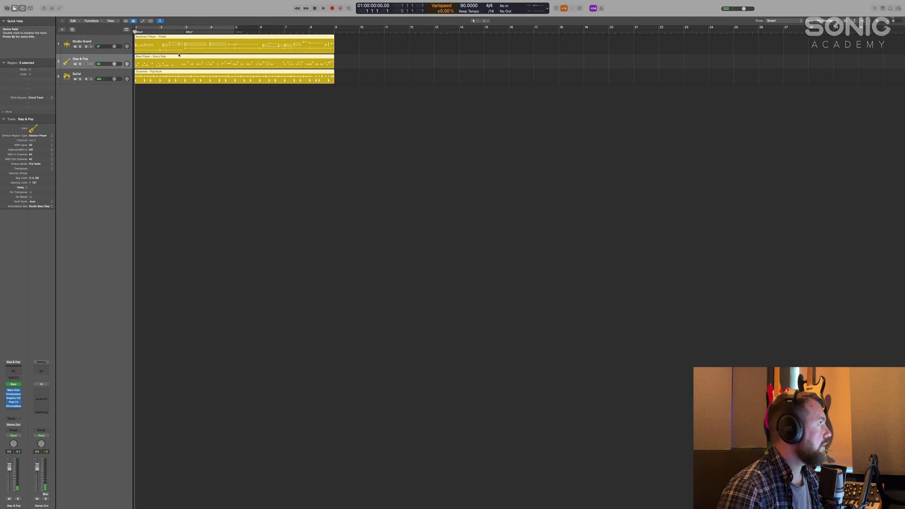
{"action": "right_click", "coordinate": [261, 51]}
{"action": "left_click", "coordinate": [335, 104]}
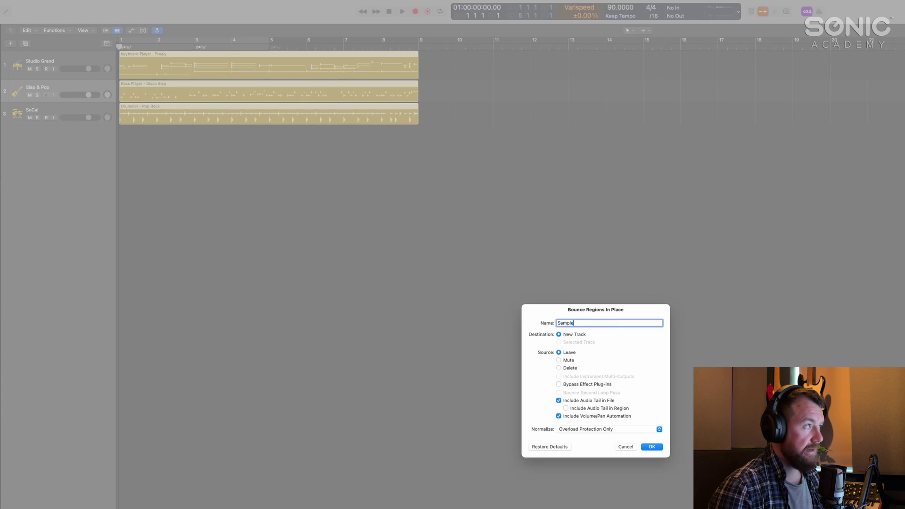
{"action": "key", "text": "Return"}
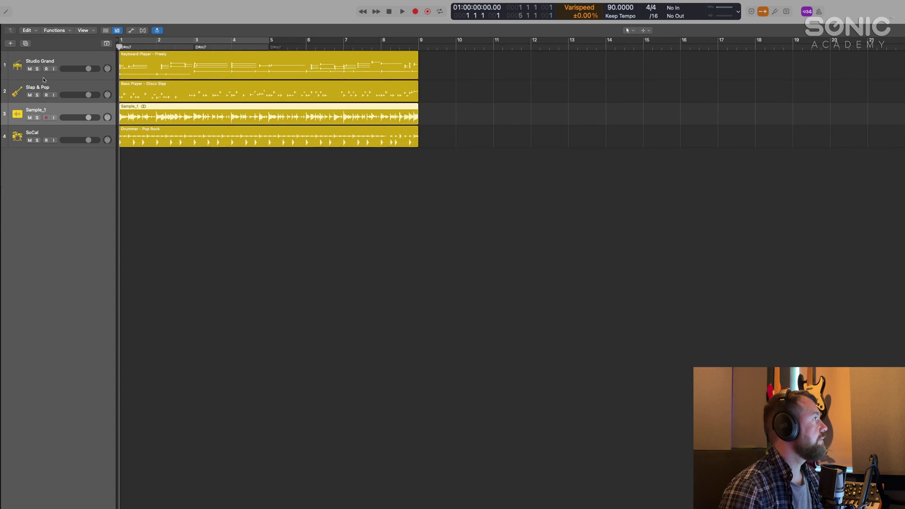
{"action": "left_click_drag", "start_coordinate": [60, 111], "coordinate": [60, 163]}
{"action": "left_click", "coordinate": [29, 118]}
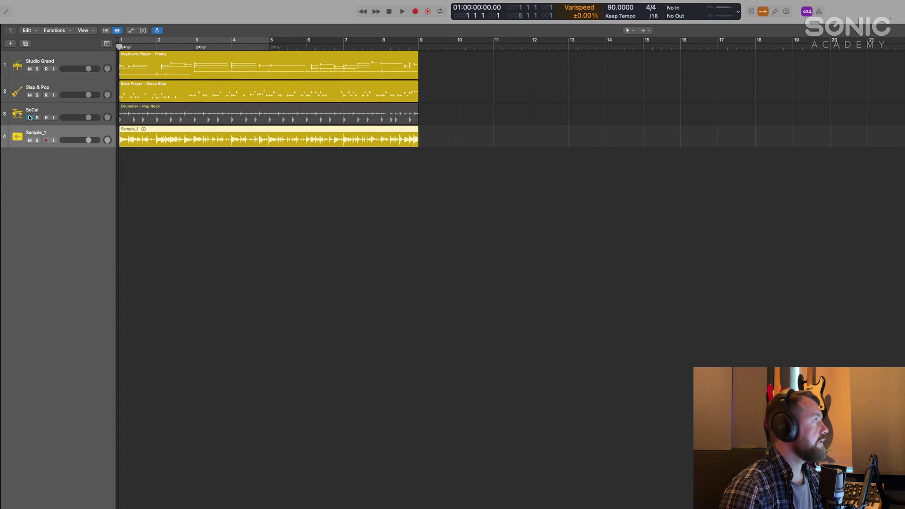
{"action": "left_click", "coordinate": [30, 95]}
{"action": "left_click", "coordinate": [29, 69]}
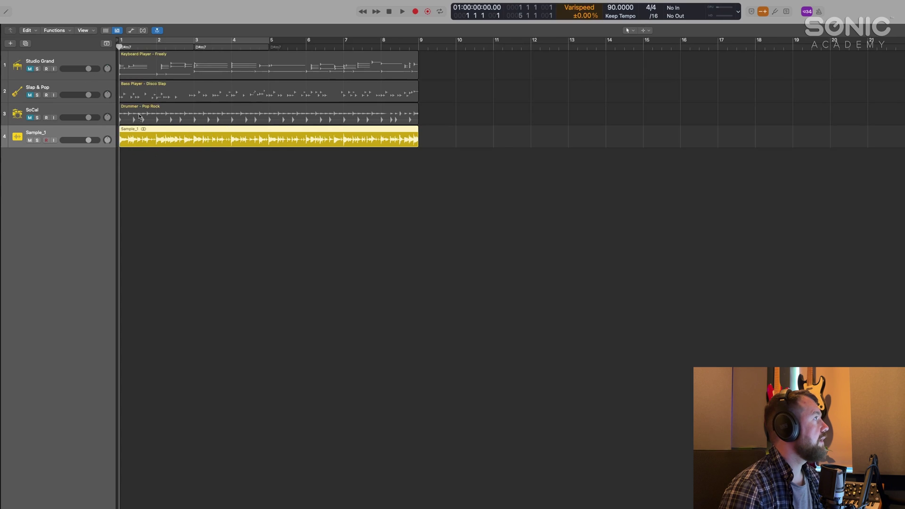
{"action": "key", "text": "space"}
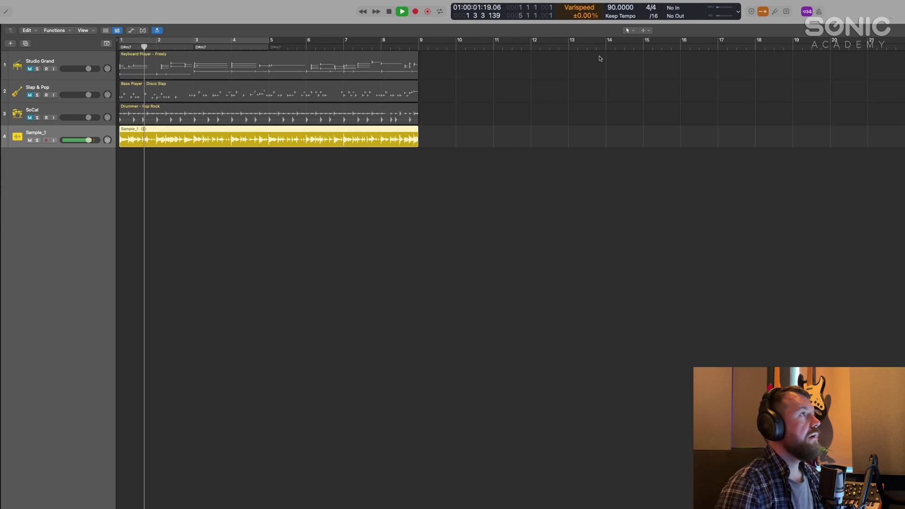
{"action": "key", "text": "space"}
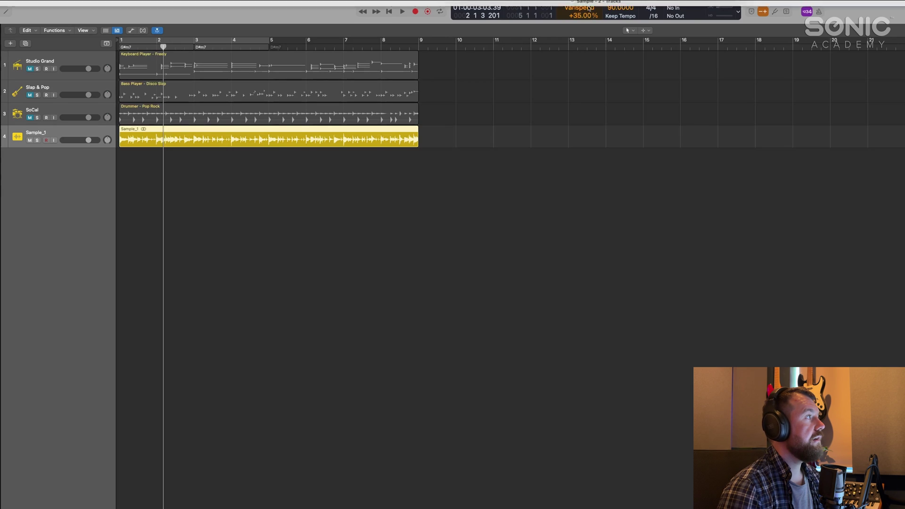
{"action": "key", "text": "space"}
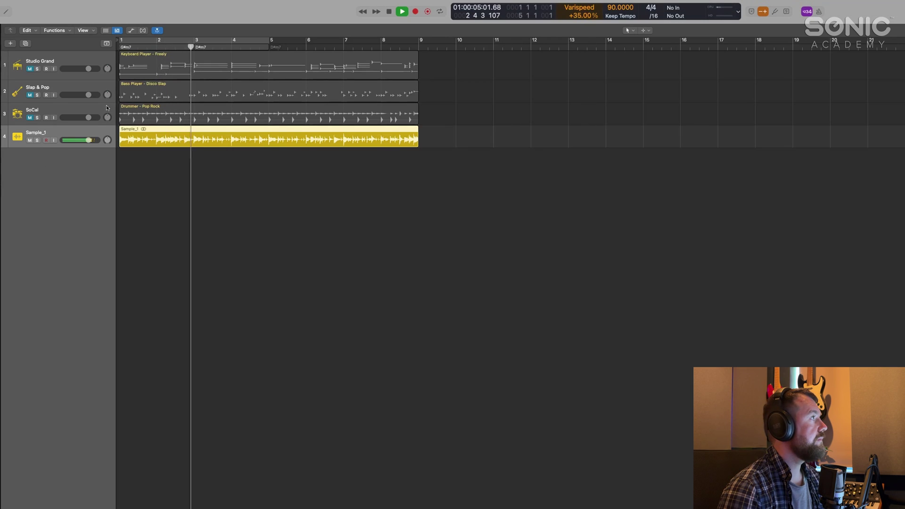
{"action": "key", "text": "space"}
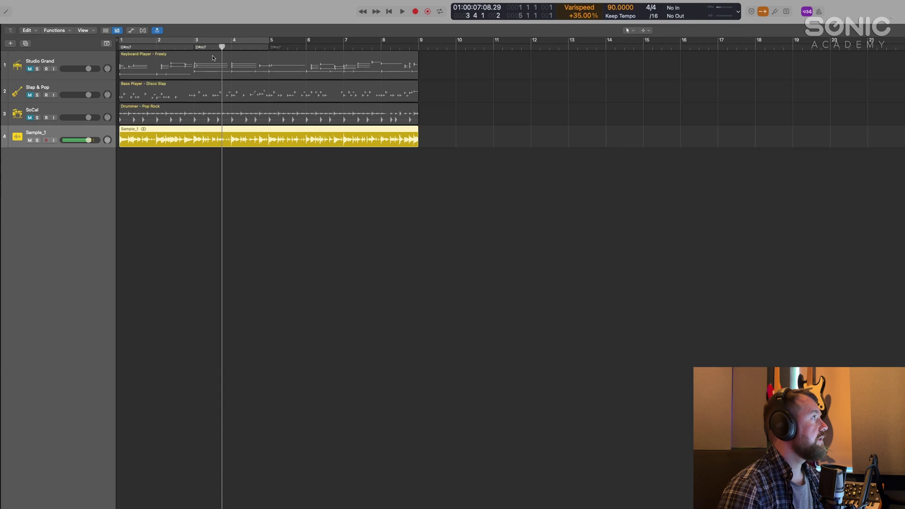
{"action": "key", "text": "Return"}
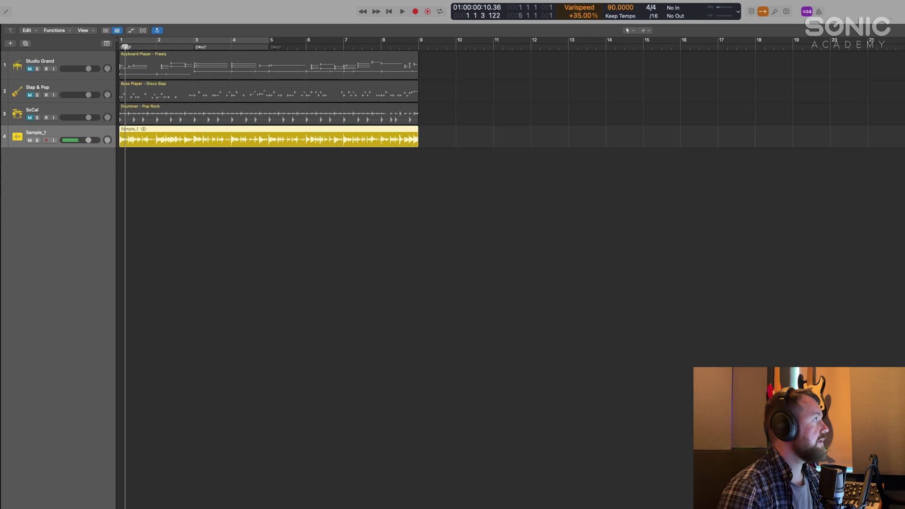
{"action": "key", "text": "space"}
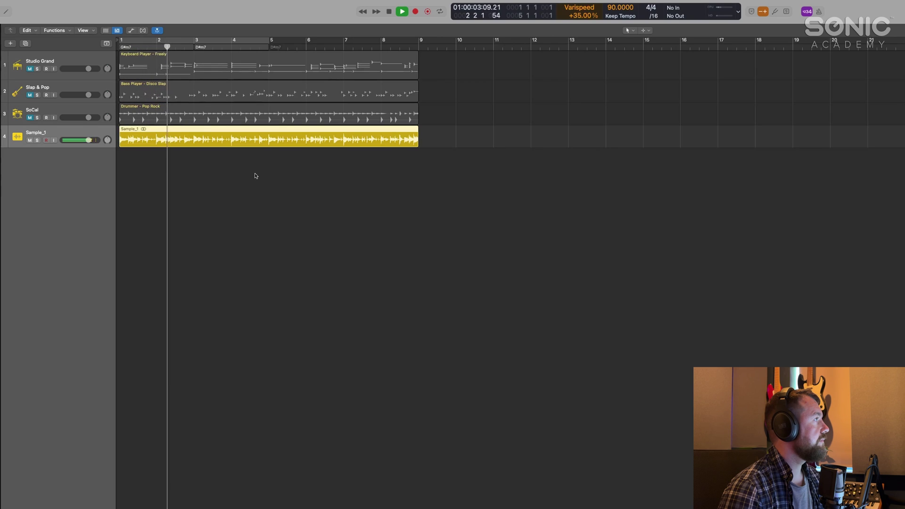
Step: Add a software instrument track with Sample_1 loaded and sliced in Quick Sampler (Optimized)
{"action": "key", "text": "space"}
{"action": "right_click", "coordinate": [69, 193]}
{"action": "left_click", "coordinate": [93, 204]}
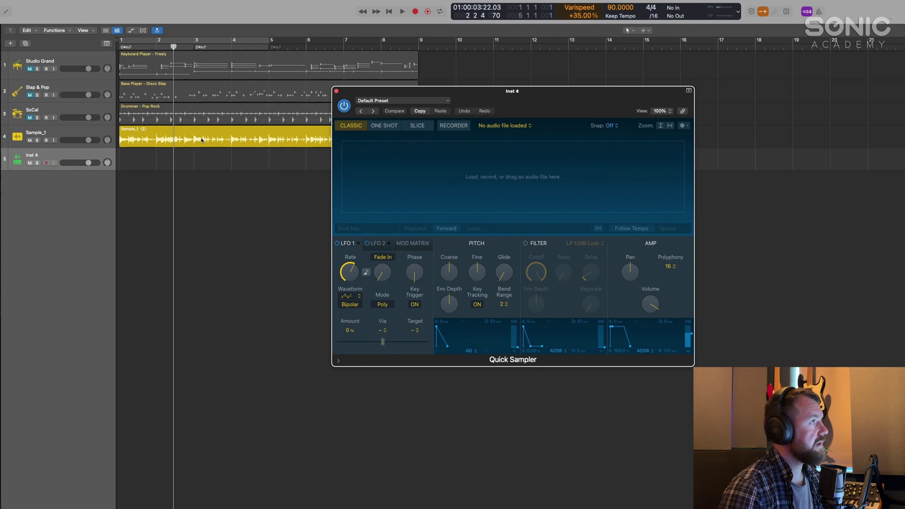
{"action": "left_click_drag", "start_coordinate": [201, 140], "coordinate": [587, 183]}
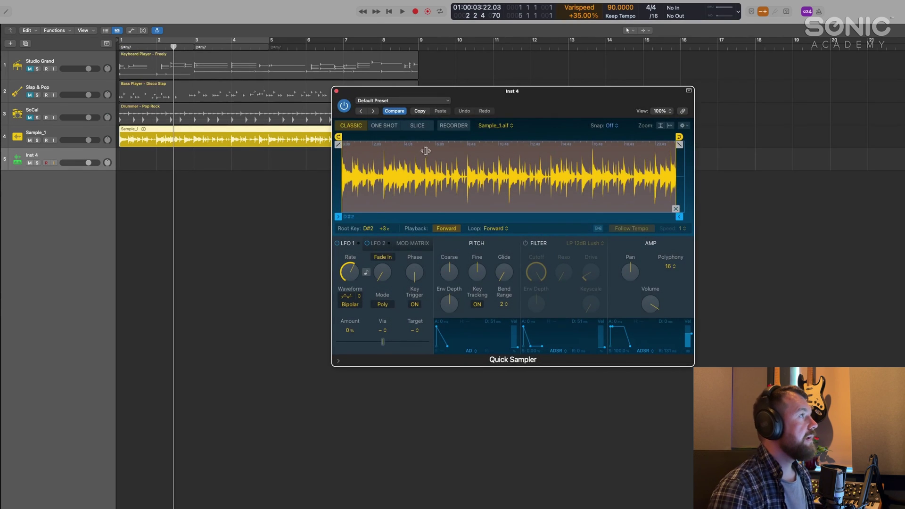
{"action": "left_click", "coordinate": [417, 125]}
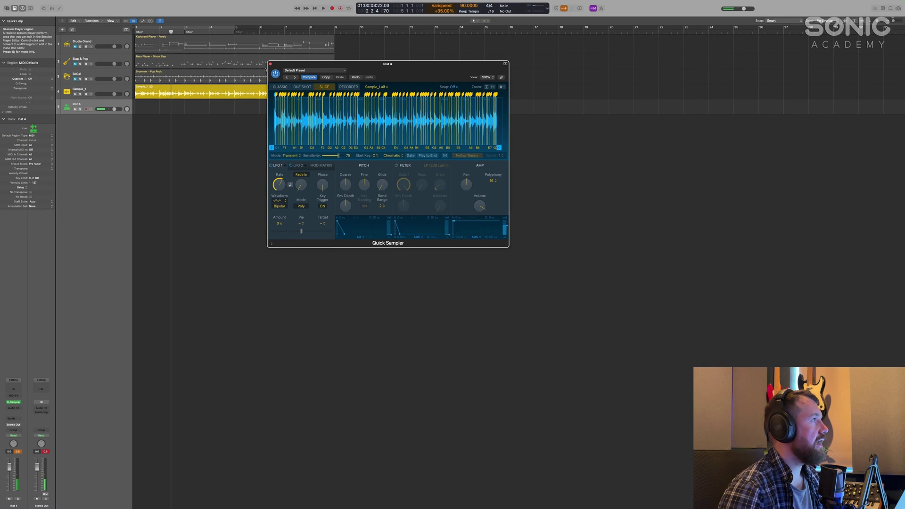
{"action": "left_click", "coordinate": [270, 64]}
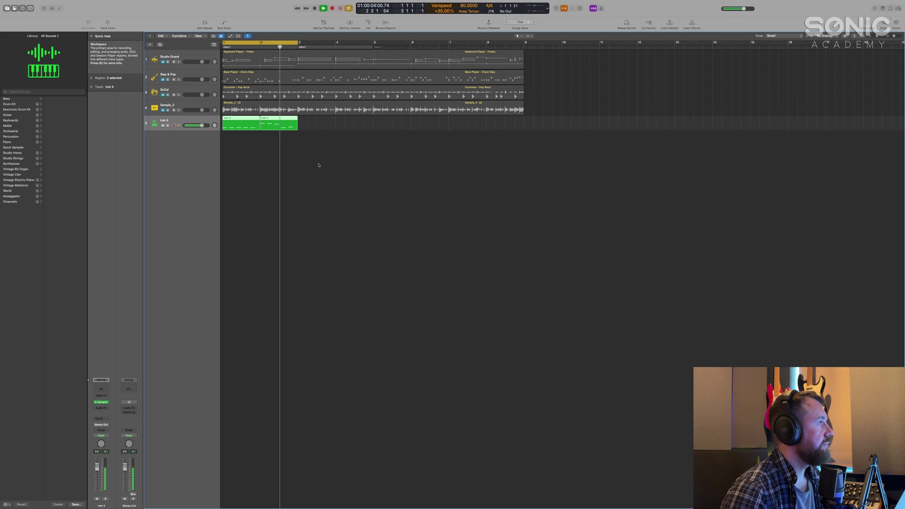
Step: Create a Session Player drummer track, House Heads, keeping the Modern House style
{"action": "key", "text": "space"}
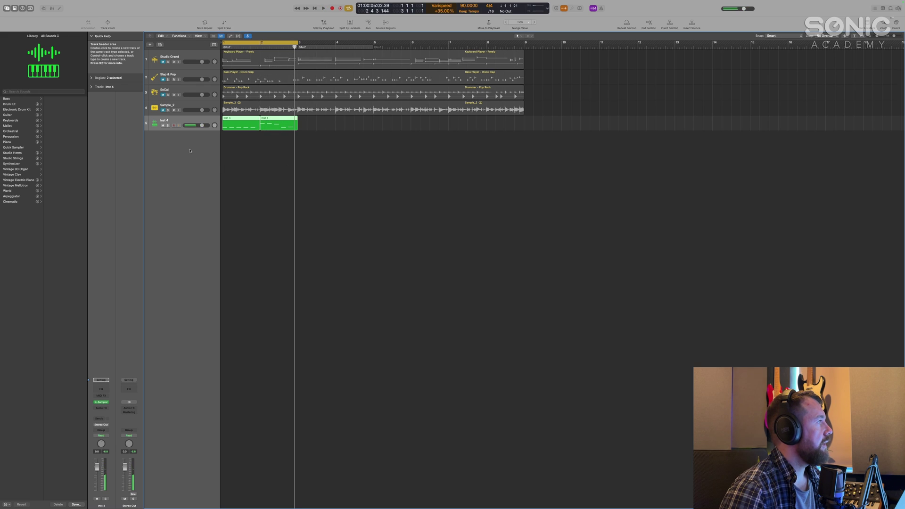
{"action": "right_click", "coordinate": [190, 151]}
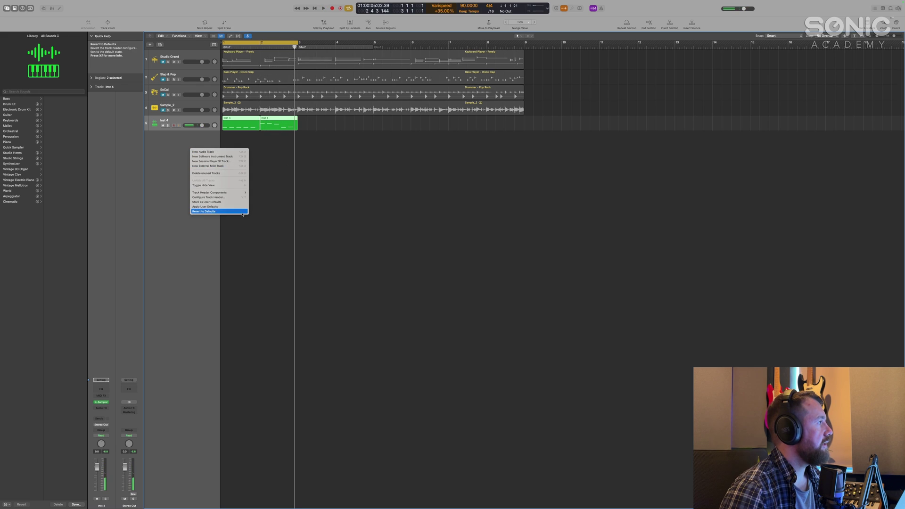
{"action": "left_click", "coordinate": [224, 161]}
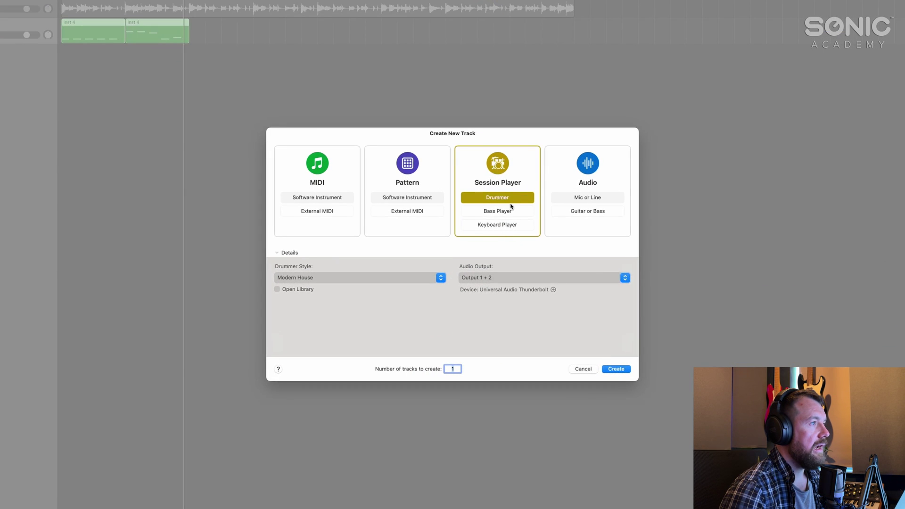
{"action": "left_click", "coordinate": [406, 277]}
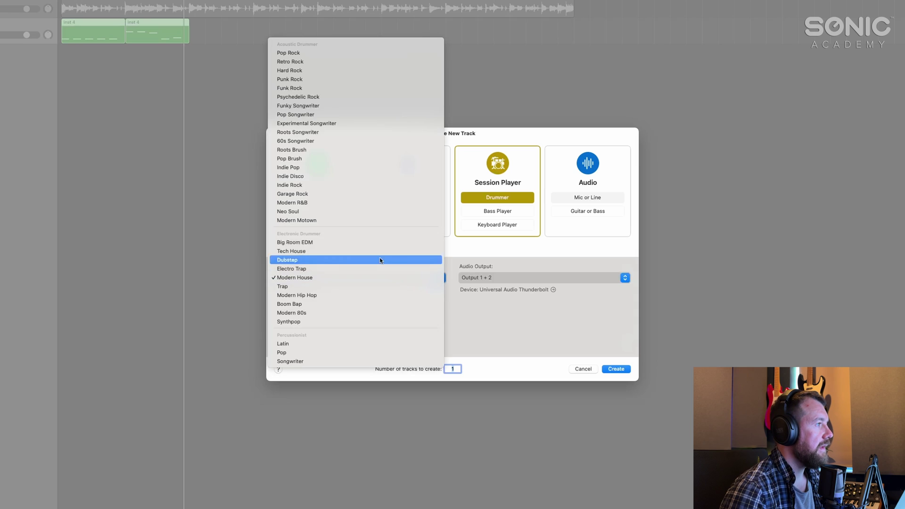
{"action": "left_click", "coordinate": [329, 278]}
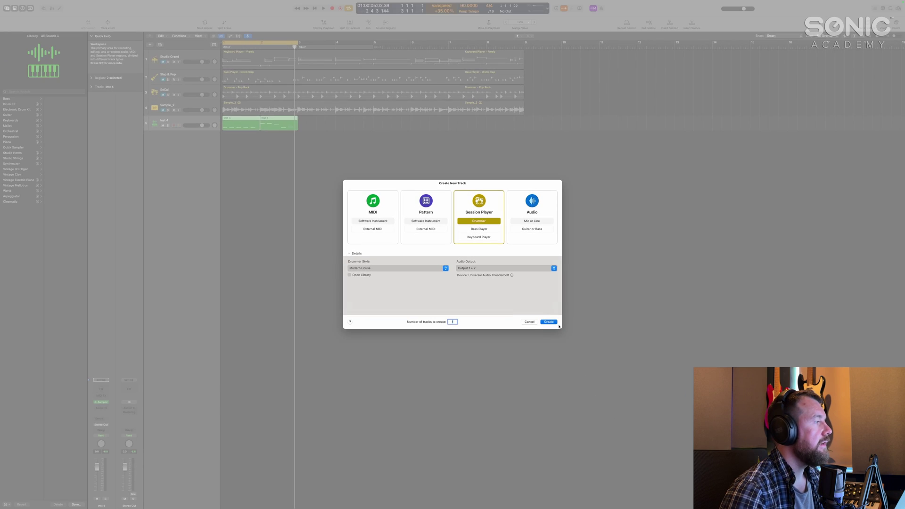
{"action": "left_click", "coordinate": [555, 323]}
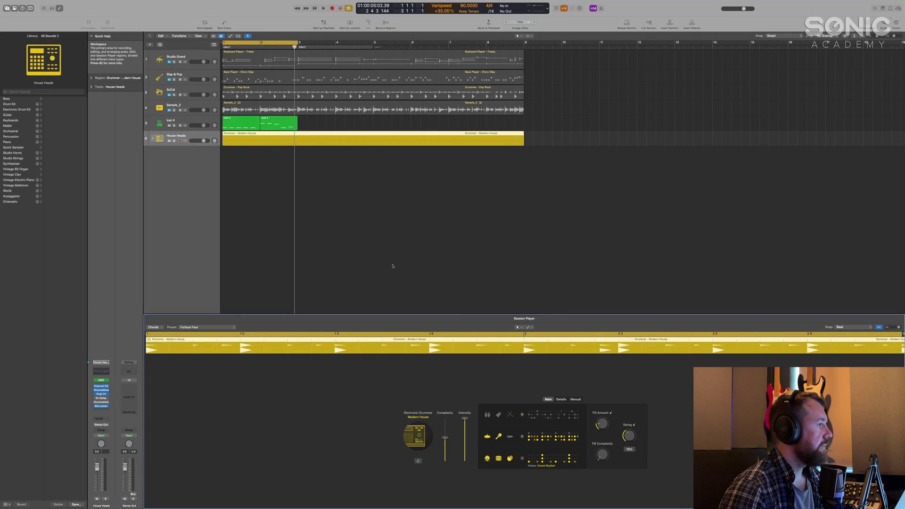
{"action": "key", "text": "e"}
{"action": "key", "text": "space"}
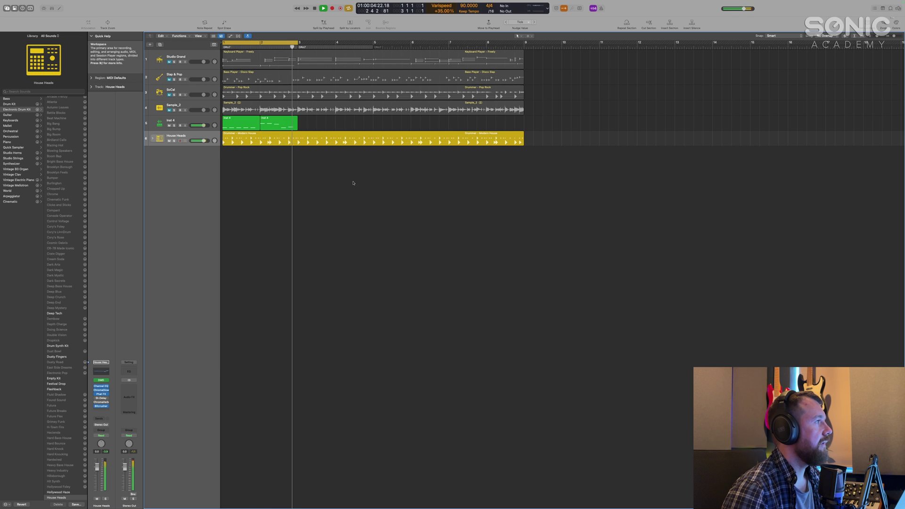
{"action": "key", "text": "space"}
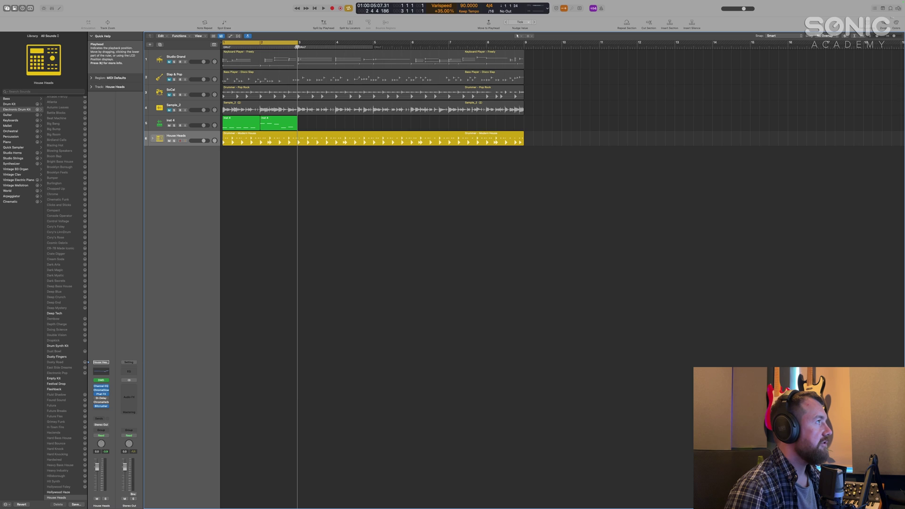
{"action": "left_click_drag", "start_coordinate": [298, 47], "coordinate": [222, 47]}
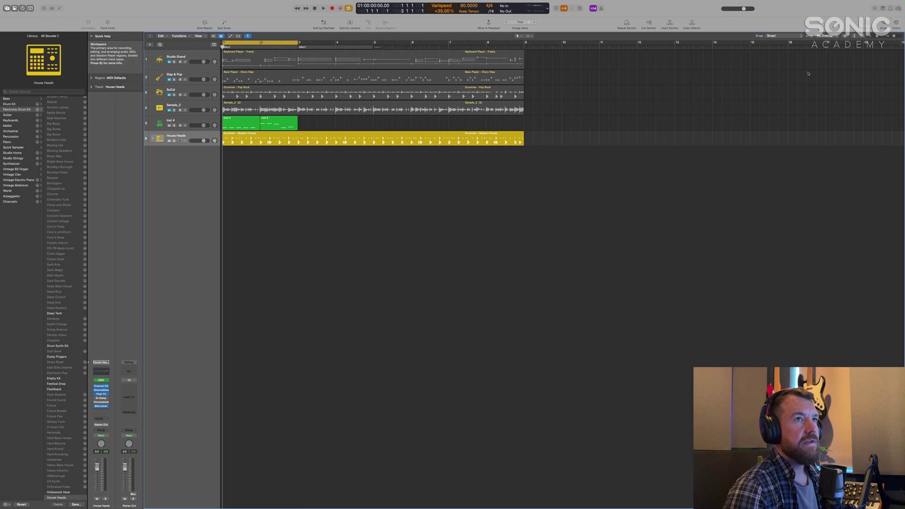
{"action": "left_click_drag", "start_coordinate": [894, 37], "coordinate": [897, 36]}
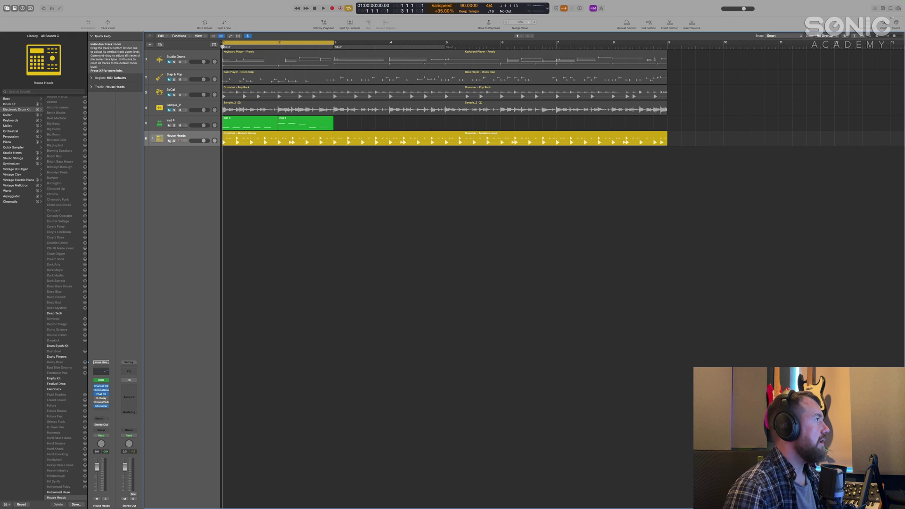
{"action": "key", "text": "super+Down"}
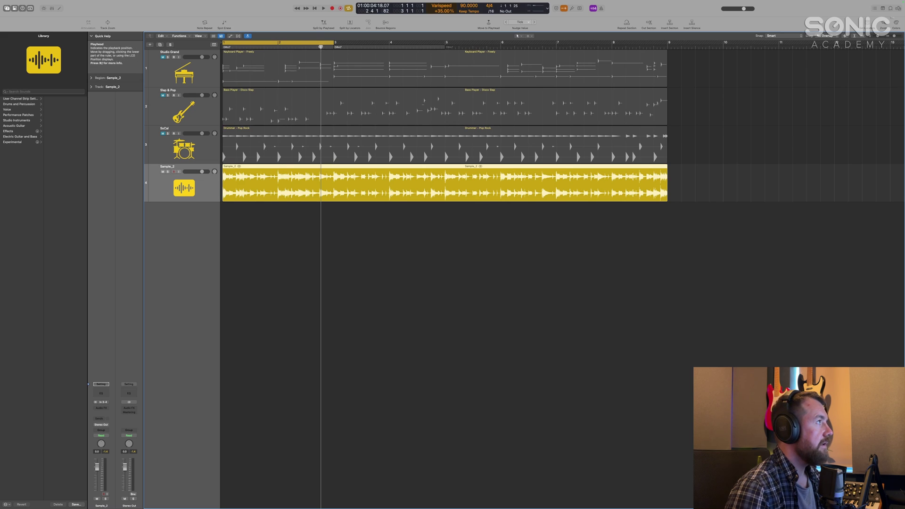
Step: Play the project from the start, then stop it
{"action": "key", "text": "Return"}
{"action": "key", "text": "space"}
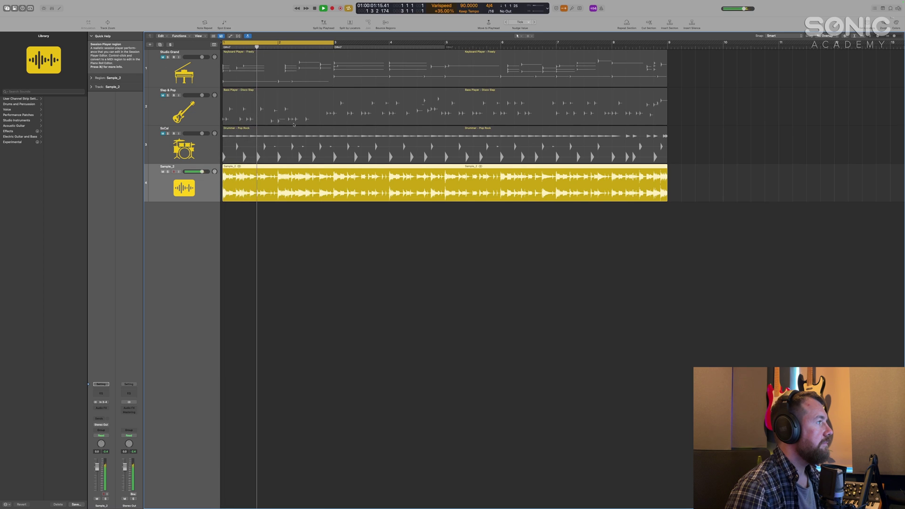
{"action": "key", "text": "space"}
Step: Run Stem Splitter on the Sample_2 region with Vocals unchecked, producing Drums, Bass and Other
{"action": "right_click", "coordinate": [295, 185]}
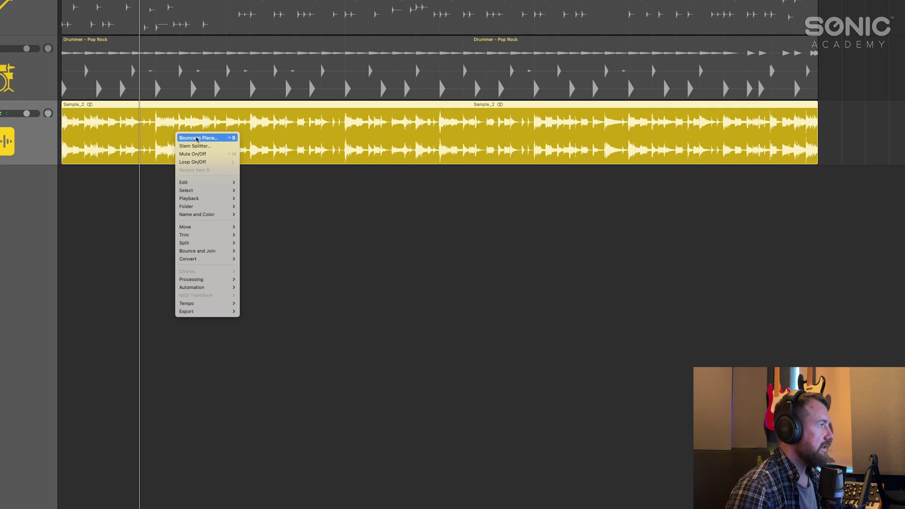
{"action": "right_click", "coordinate": [192, 133]}
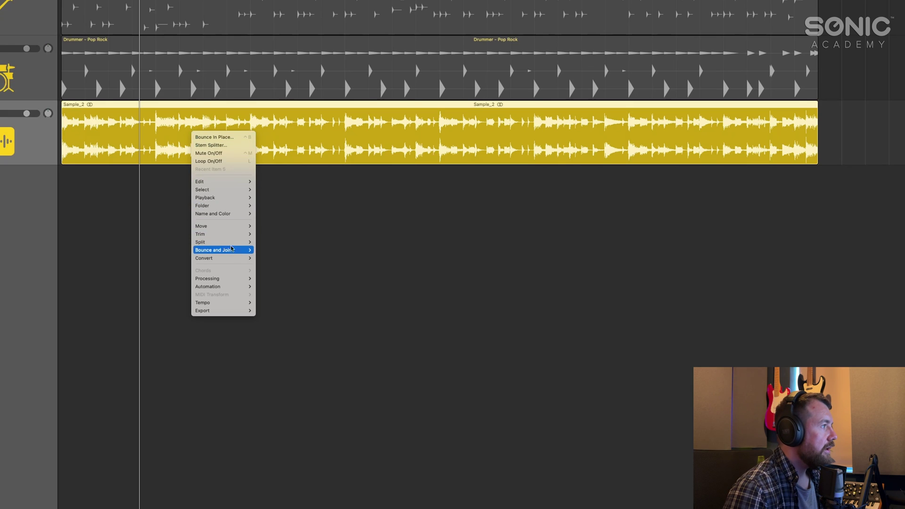
{"action": "mouse_move", "coordinate": [235, 282]}
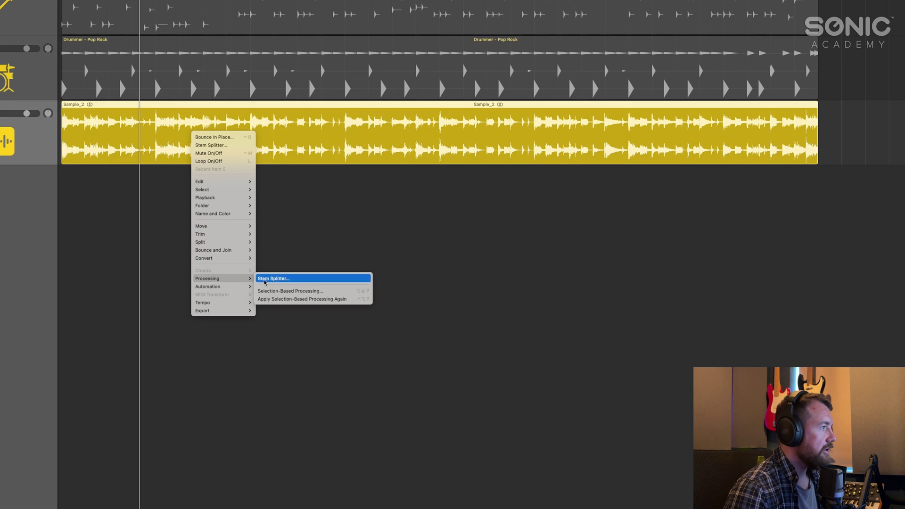
{"action": "left_click", "coordinate": [278, 279]}
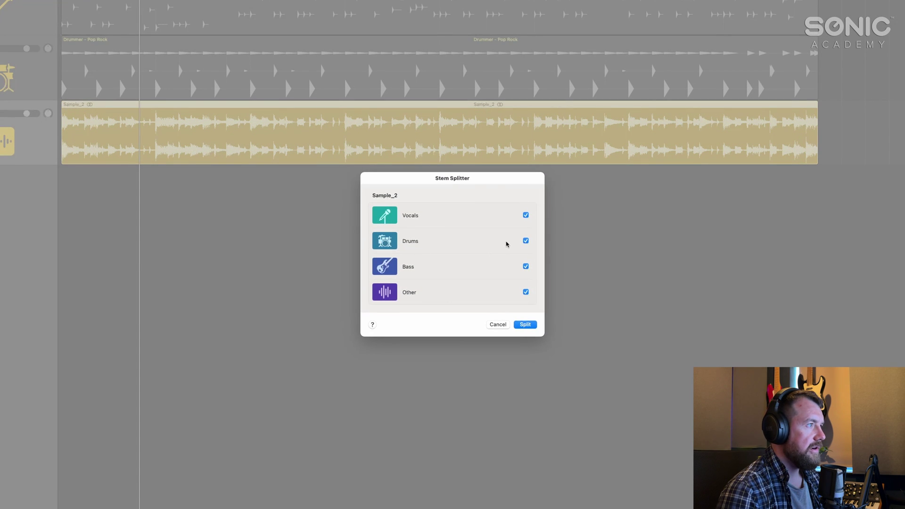
{"action": "left_click", "coordinate": [525, 215]}
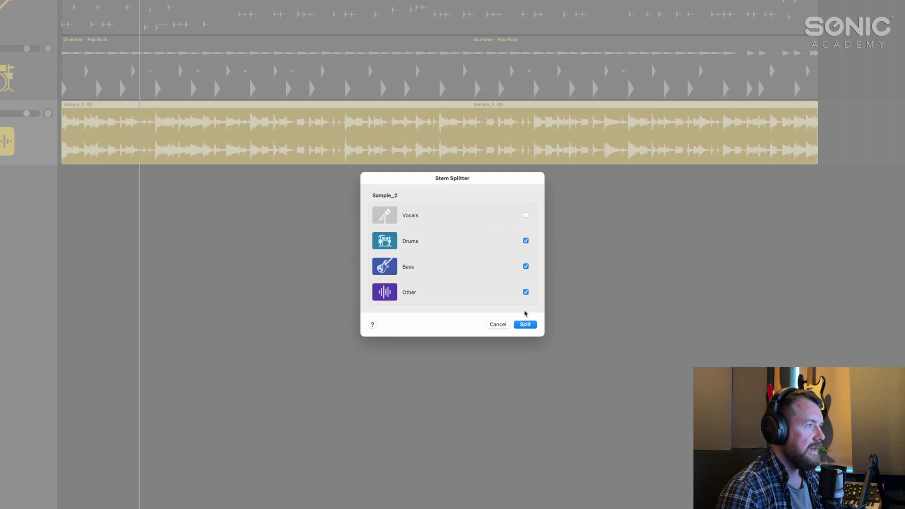
{"action": "left_click", "coordinate": [525, 325]}
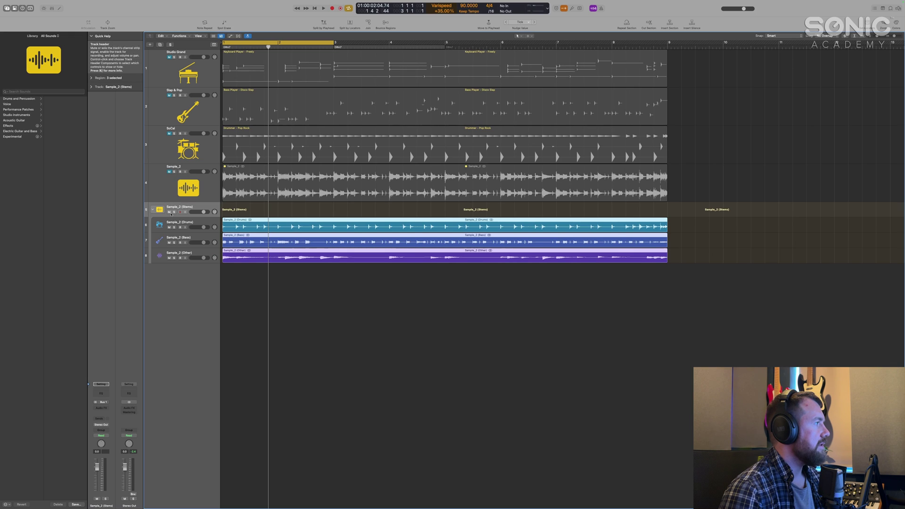
Step: Solo and play the Sample_2 (Stems) folder, then the Drums stem alone
{"action": "left_click", "coordinate": [166, 191]}
{"action": "left_click", "coordinate": [175, 213]}
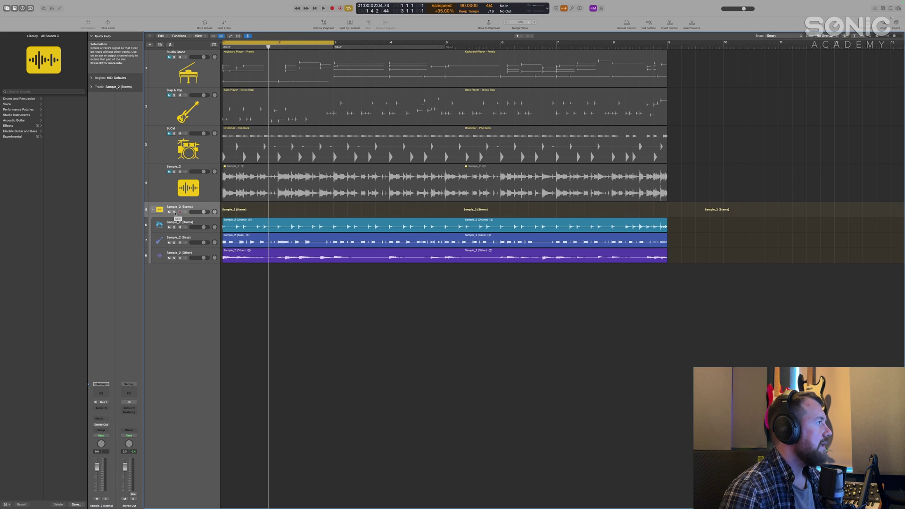
{"action": "left_click", "coordinate": [174, 213]}
{"action": "key", "text": "space"}
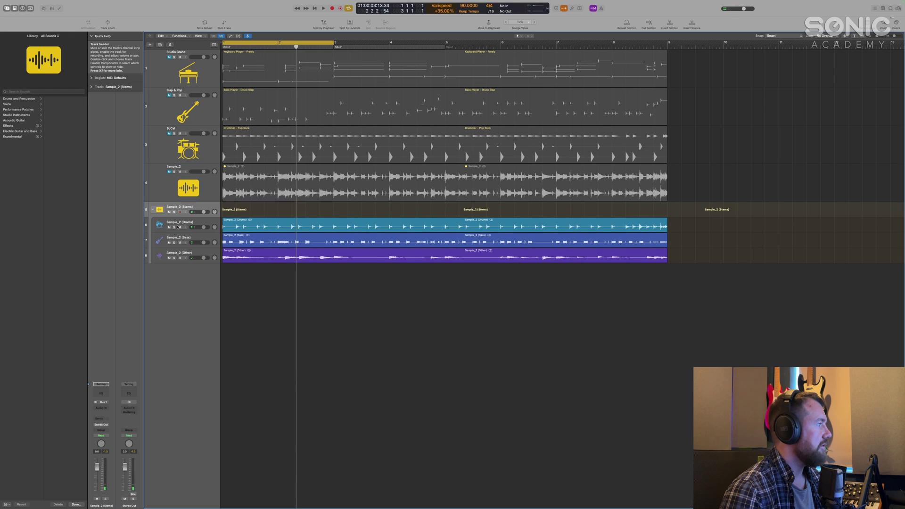
{"action": "key", "text": "s"}
{"action": "key", "text": "space"}
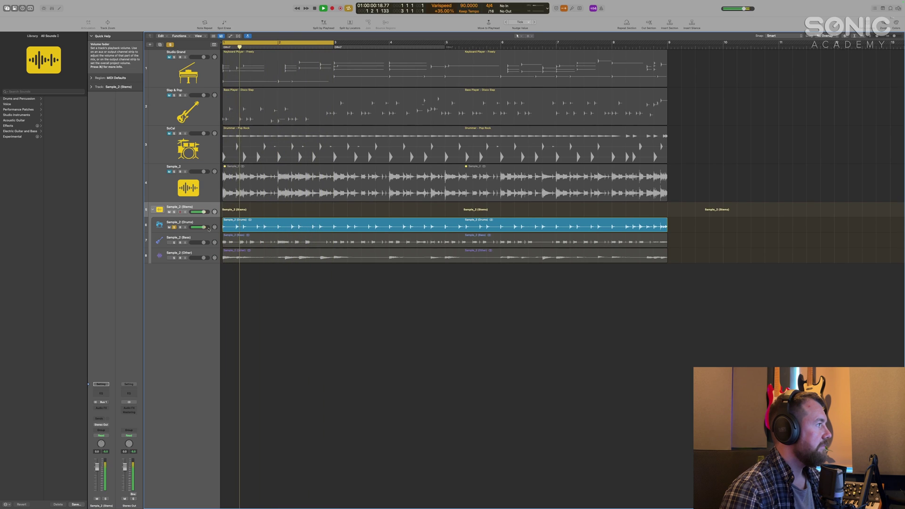
{"action": "key", "text": "space"}
Step: Solo and play the Bass stem, then the Other stem
{"action": "left_click", "coordinate": [174, 242]}
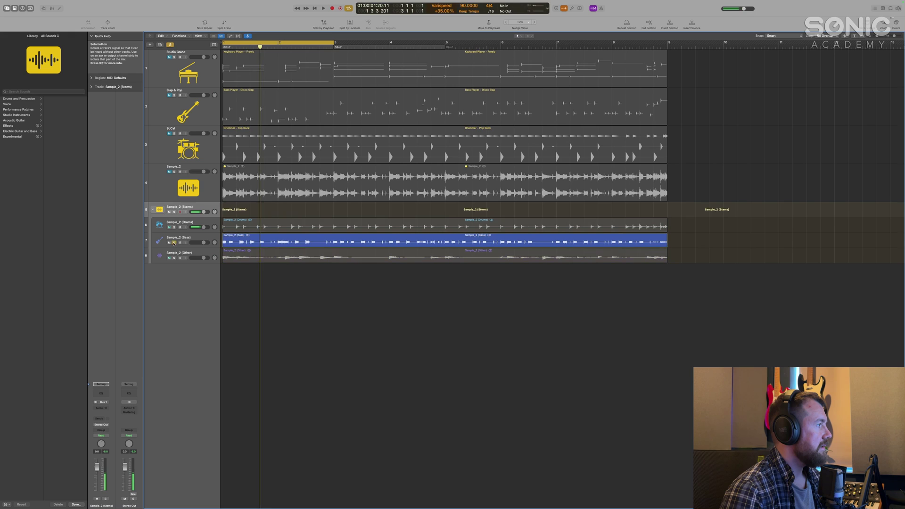
{"action": "key", "text": "space"}
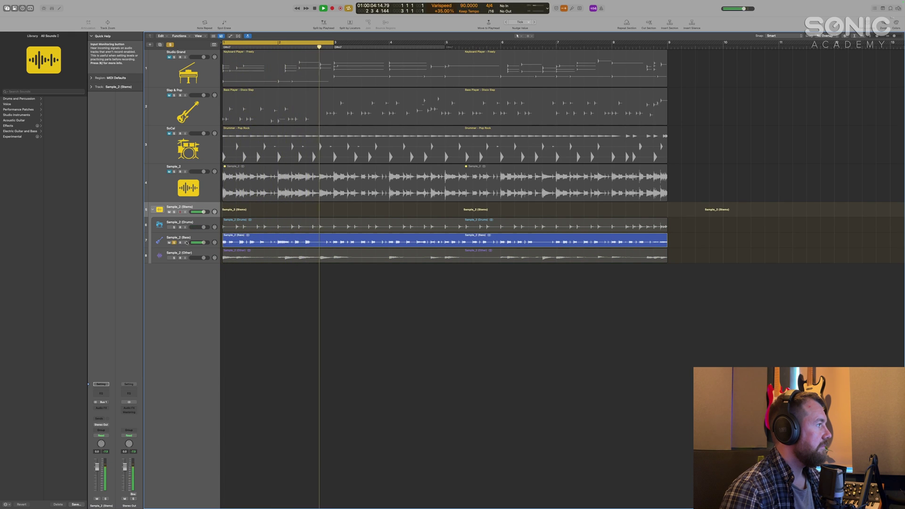
{"action": "key", "text": "space"}
{"action": "key", "text": "s"}
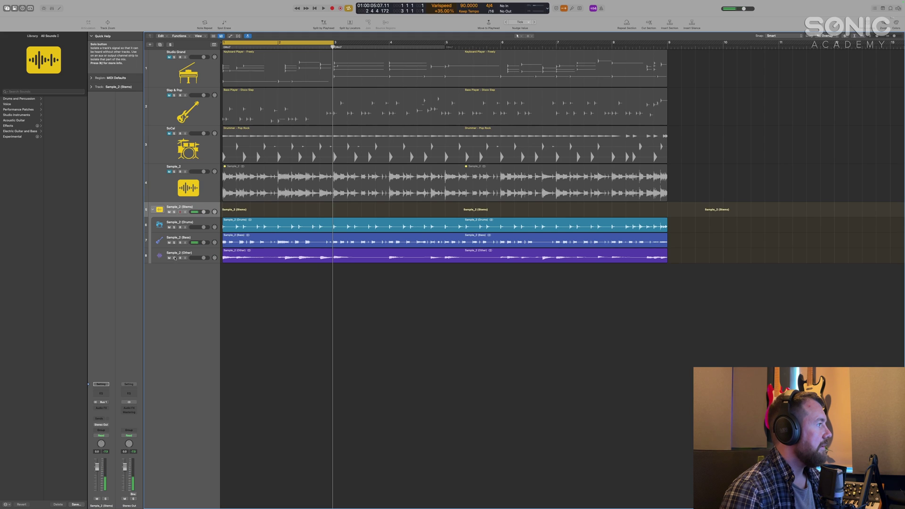
{"action": "left_click", "coordinate": [174, 258]}
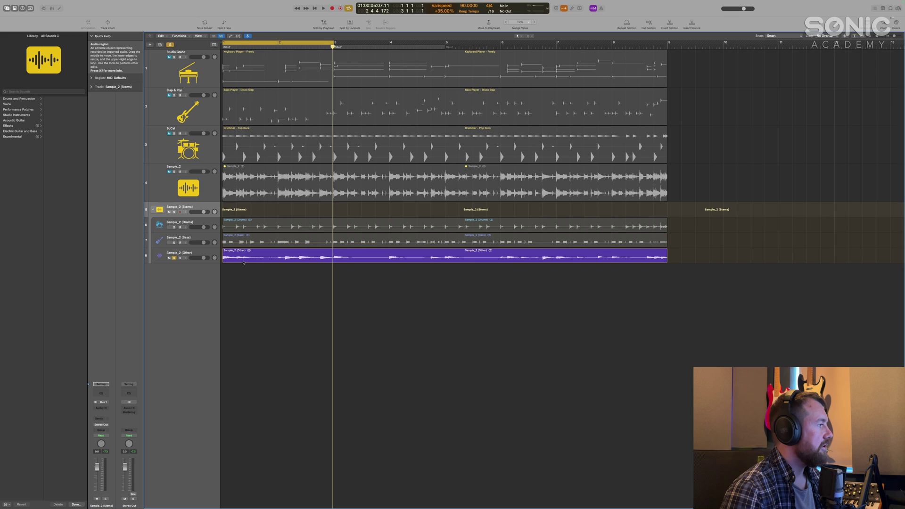
{"action": "key", "text": "space"}
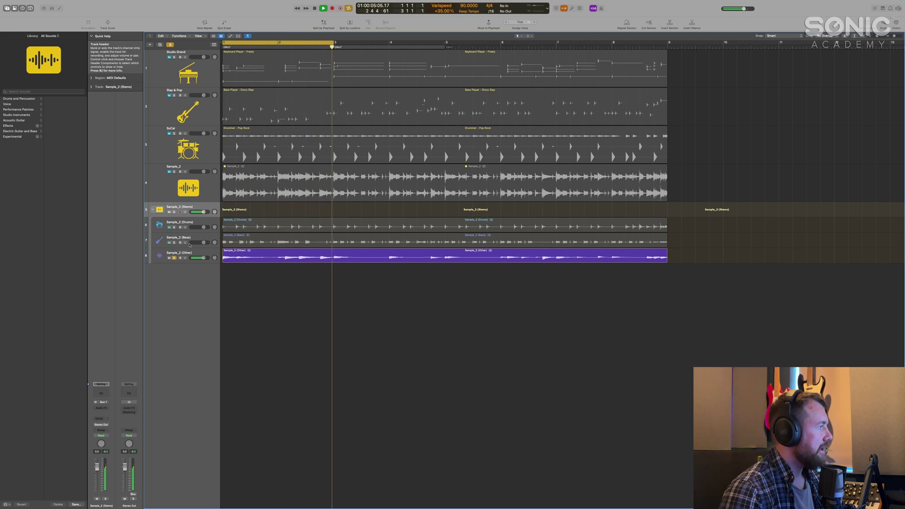
{"action": "key", "text": "space"}
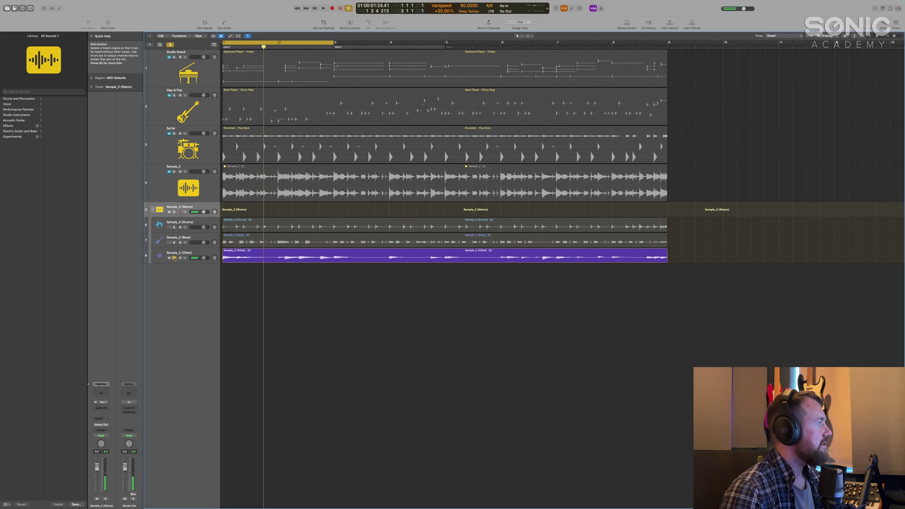
Step: Play the soloed Bass stem again, then the soloed Slap & Pop bass track for comparison
{"action": "left_click", "coordinate": [174, 258]}
{"action": "left_click", "coordinate": [174, 243]}
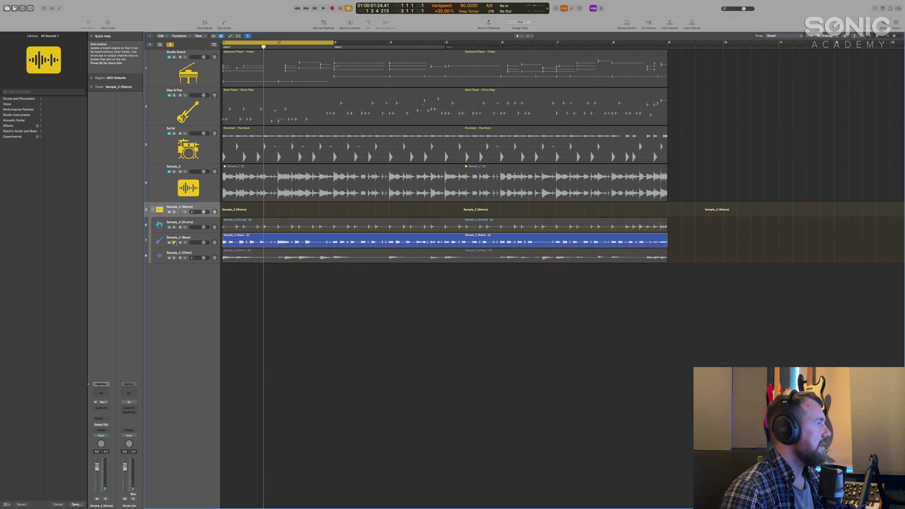
{"action": "key", "text": "space"}
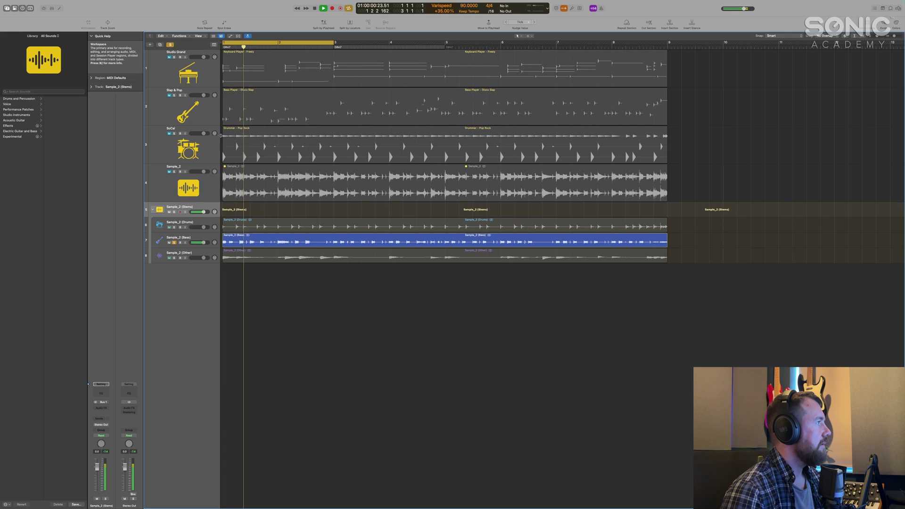
{"action": "key", "text": "space"}
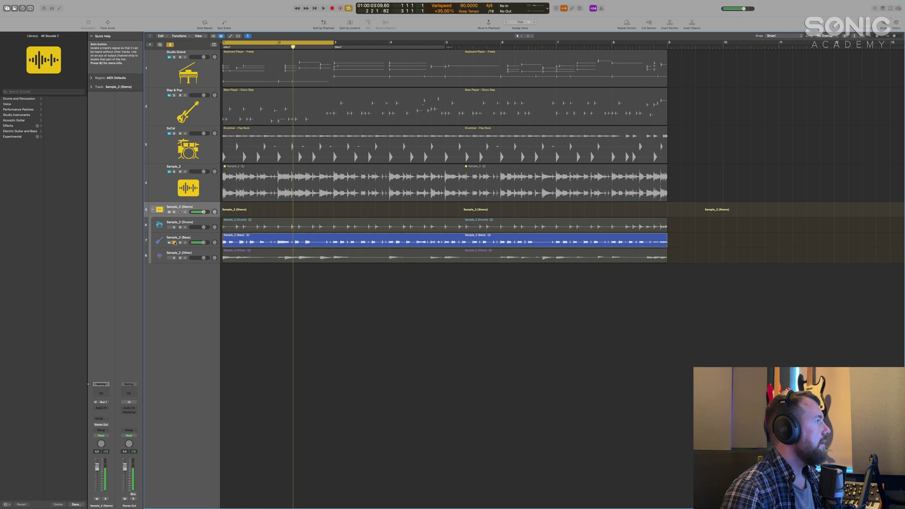
{"action": "key", "text": "ctrl+alt+super+s"}
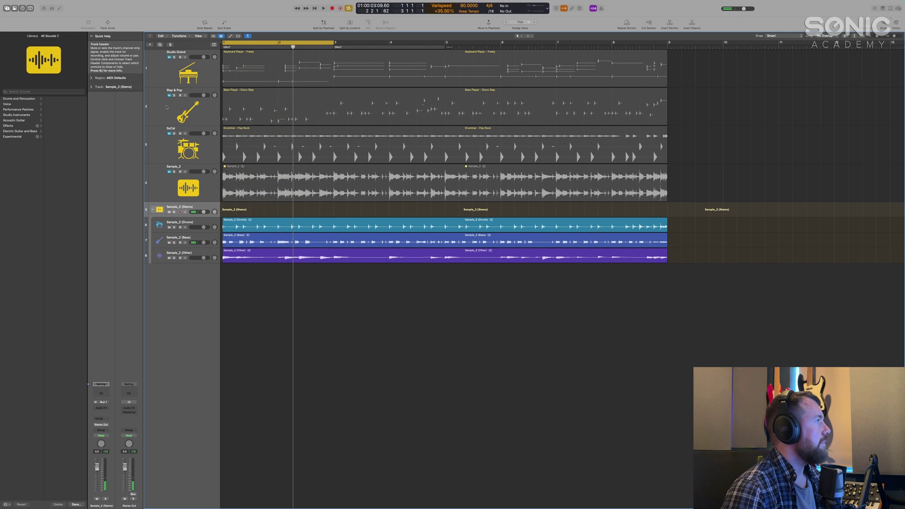
{"action": "left_click", "coordinate": [166, 107]}
{"action": "key", "text": "s"}
{"action": "key", "text": "space"}
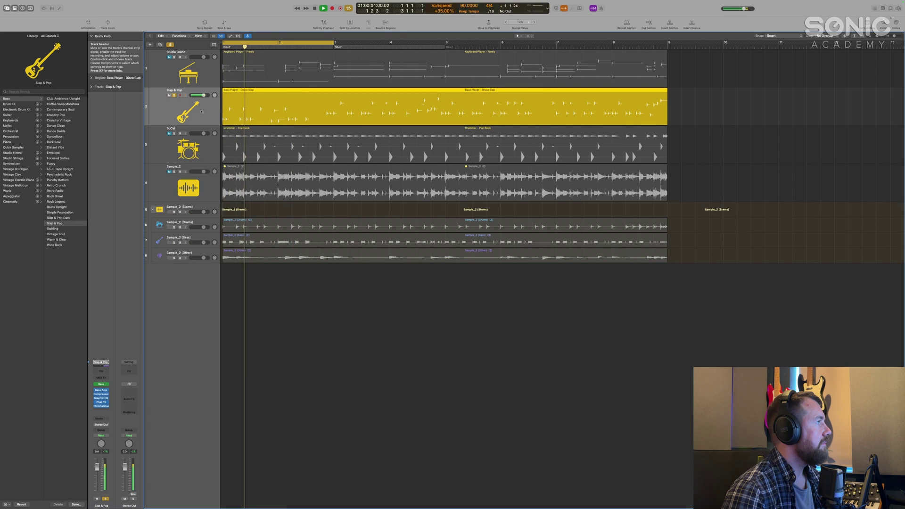
{"action": "key", "text": "space"}
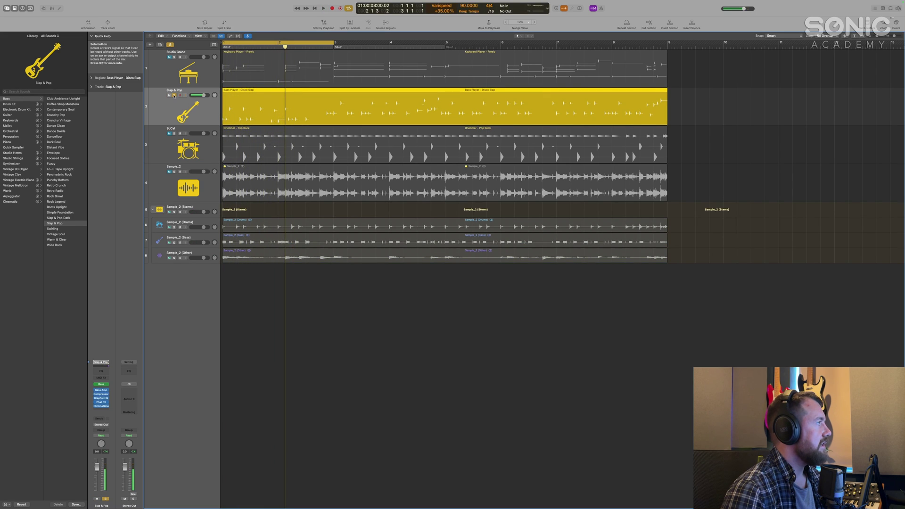
Step: Unsolo Slap & Pop, solo the Sample_2 (Bass) stem and play from the start
{"action": "left_click", "coordinate": [174, 95]}
{"action": "left_click", "coordinate": [175, 243]}
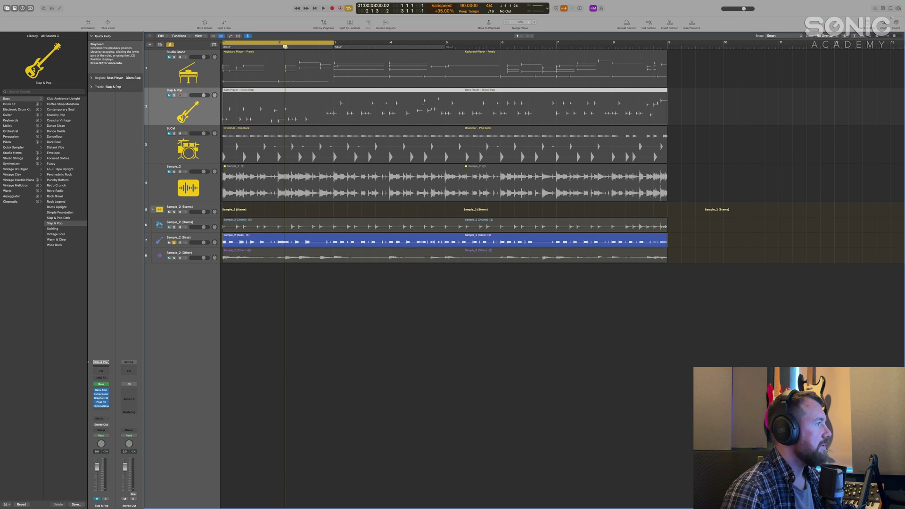
{"action": "key", "text": "Return"}
{"action": "key", "text": "space"}
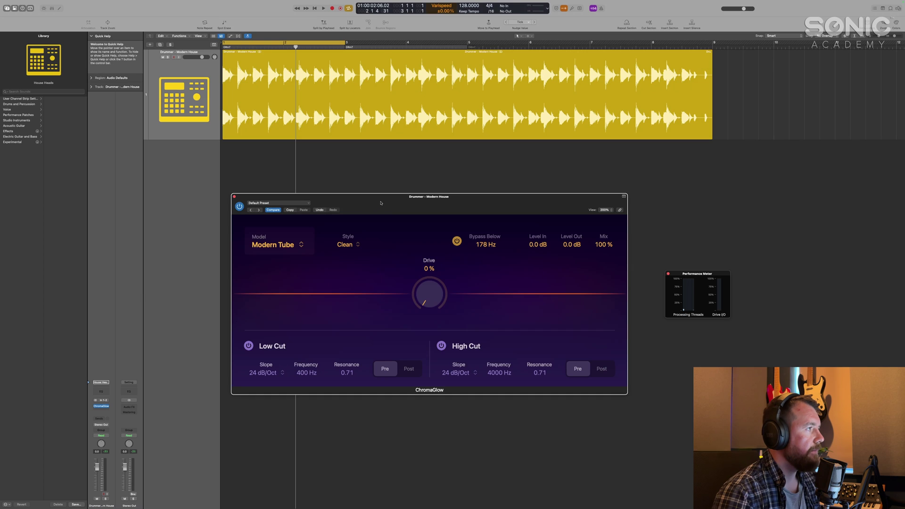
Step: With the drums playing, switch ChromaGlow to Retro Tube and raise Drive to 88%
{"action": "mouse_move", "coordinate": [383, 201]}
{"action": "left_mouse_down"}
{"action": "mouse_move", "coordinate": [353, 200]}
{"action": "mouse_move", "coordinate": [386, 198]}
{"action": "left_mouse_up"}
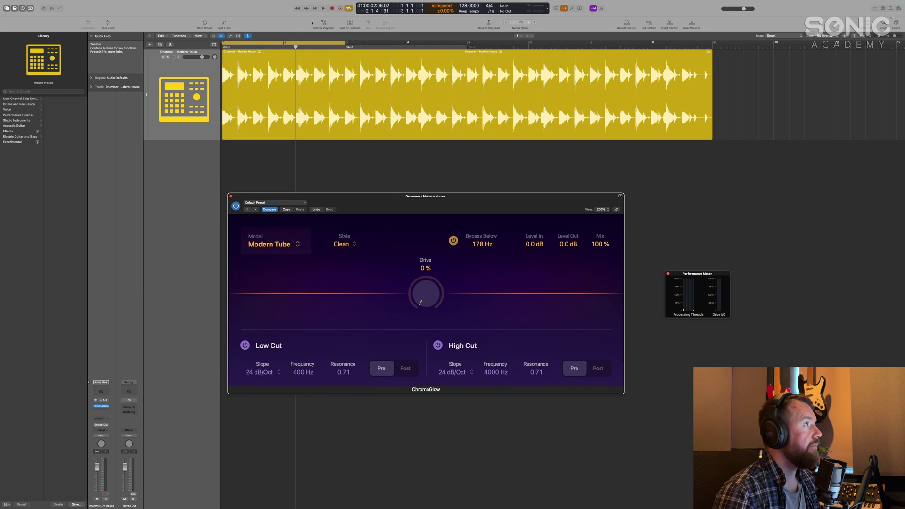
{"action": "key", "text": "space"}
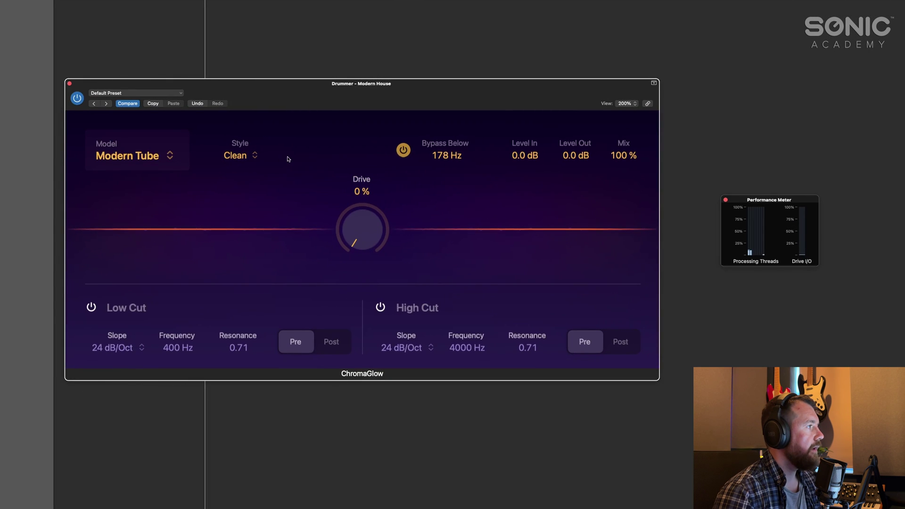
{"action": "left_click", "coordinate": [183, 165]}
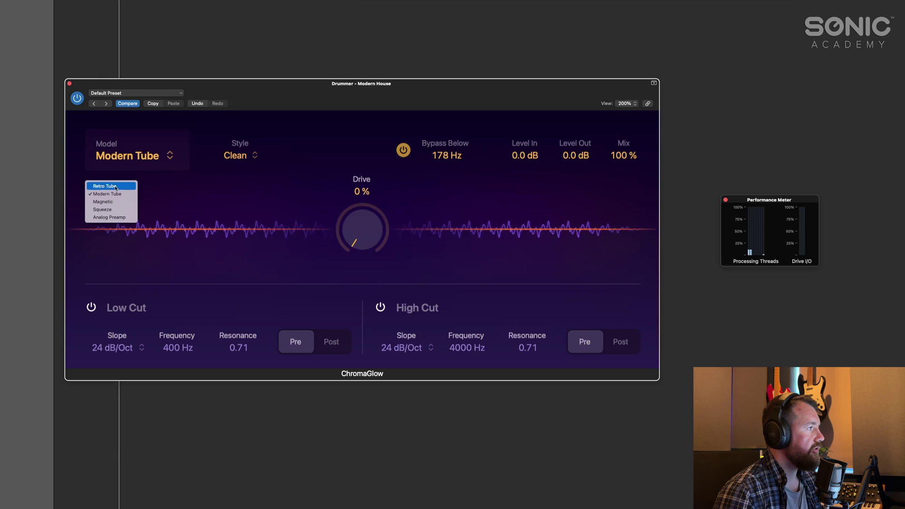
{"action": "left_click", "coordinate": [116, 187]}
{"action": "left_click_drag", "start_coordinate": [357, 238], "coordinate": [350, 91]}
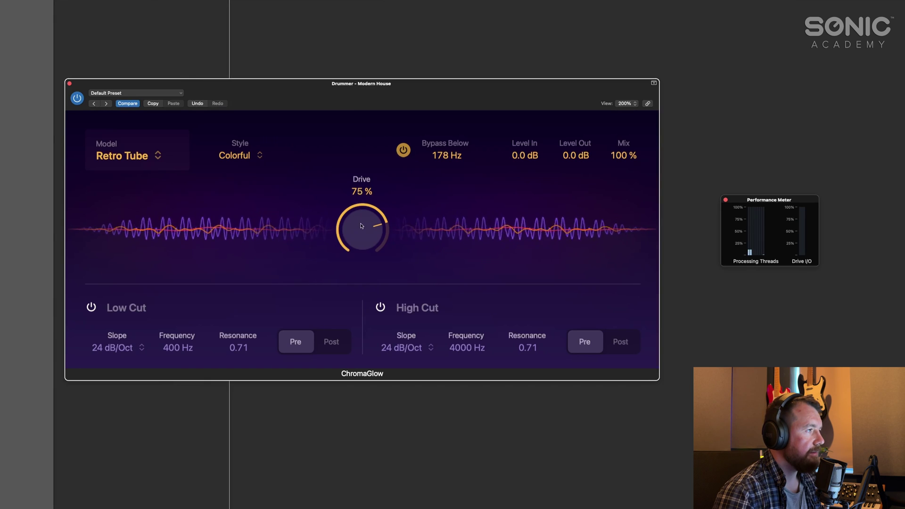
{"action": "left_click_drag", "start_coordinate": [361, 226], "coordinate": [385, 231]}
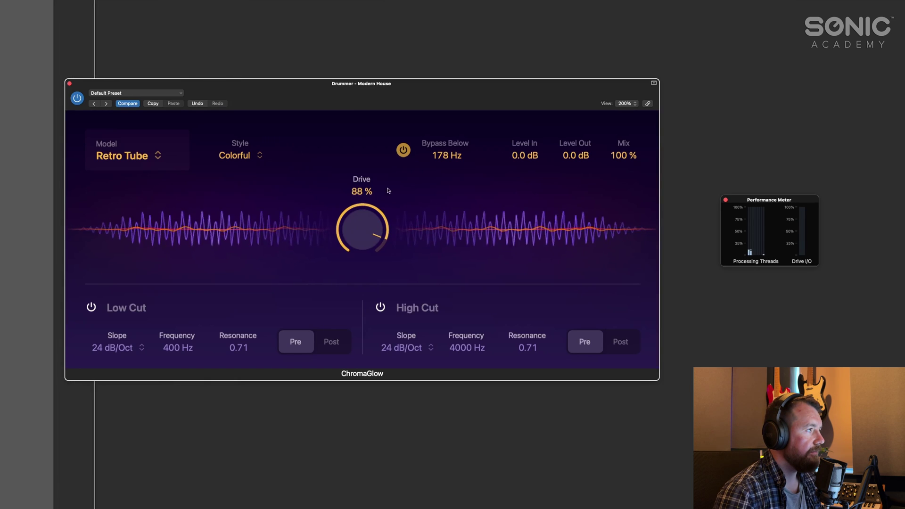
Step: Turn off Bypass Below and try the Modern Tube model with lower Drive
{"action": "left_click", "coordinate": [401, 153]}
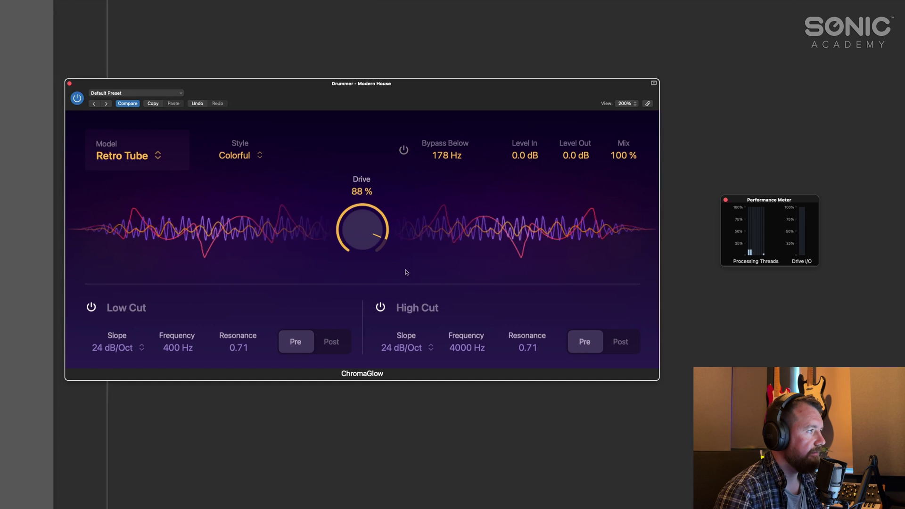
{"action": "mouse_move", "coordinate": [362, 225]}
{"action": "left_mouse_down"}
{"action": "mouse_move", "coordinate": [362, 240]}
{"action": "mouse_move", "coordinate": [362, 223]}
{"action": "left_mouse_up"}
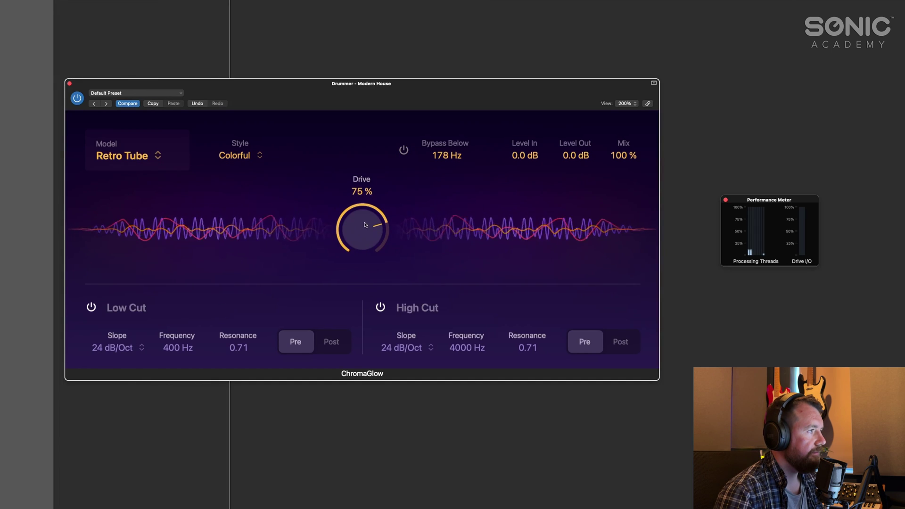
{"action": "left_click", "coordinate": [179, 167]}
{"action": "left_click", "coordinate": [105, 194]}
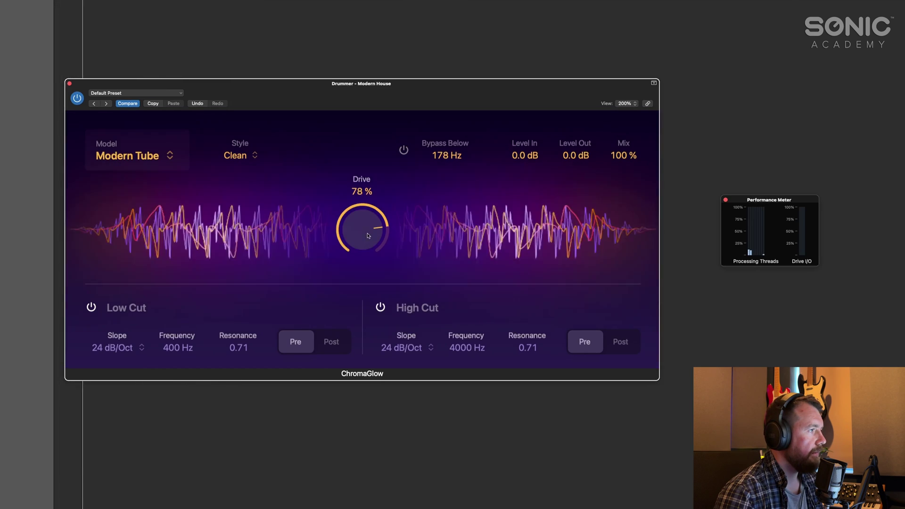
{"action": "left_click_drag", "start_coordinate": [365, 235], "coordinate": [362, 281]}
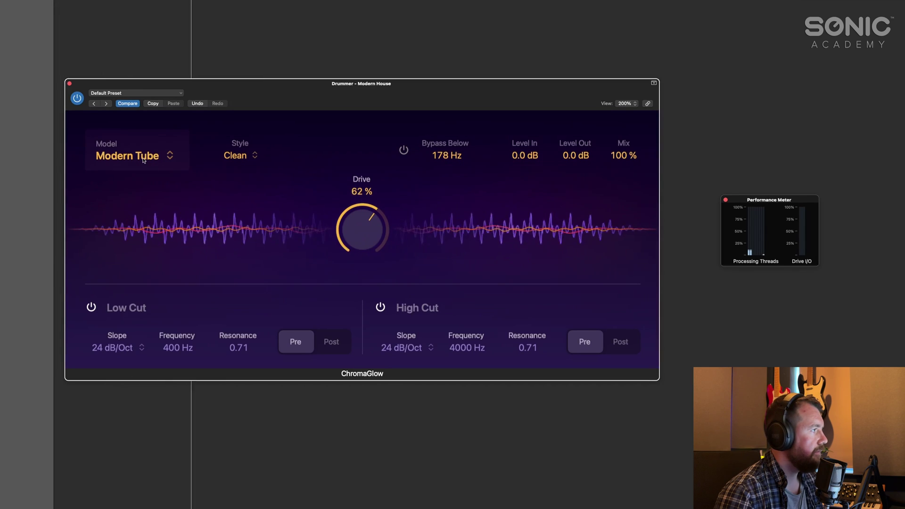
Step: Switch the ChromaGlow model to Magnetic
{"action": "left_click", "coordinate": [125, 155]}
{"action": "left_click", "coordinate": [107, 203]}
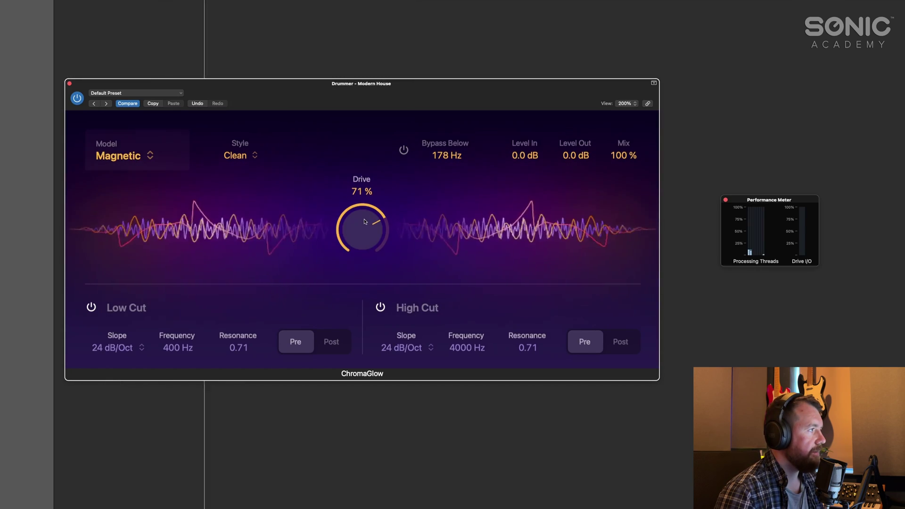
{"action": "scroll", "coordinate": [365, 224], "scroll_direction": "up", "scroll_amount": 4}
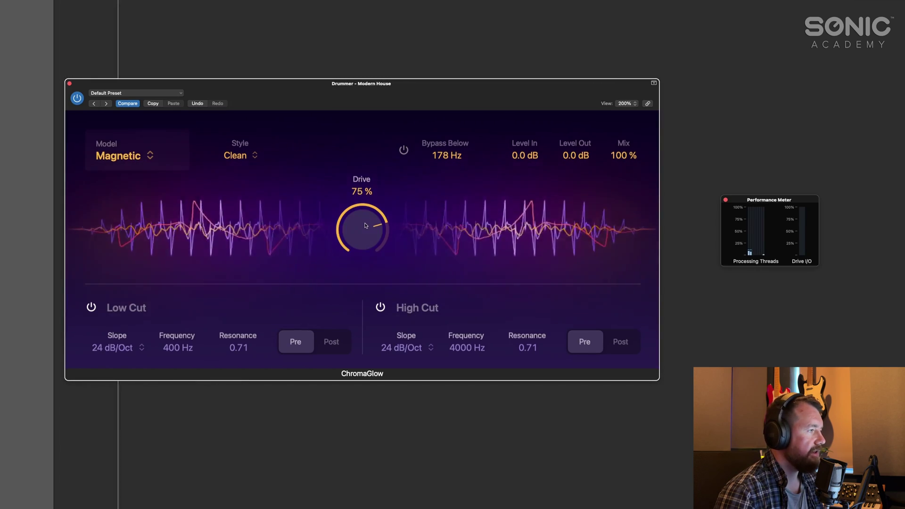
{"action": "scroll", "coordinate": [365, 221], "scroll_direction": "up", "scroll_amount": 3}
{"action": "scroll", "coordinate": [364, 224], "scroll_direction": "down", "scroll_amount": 4}
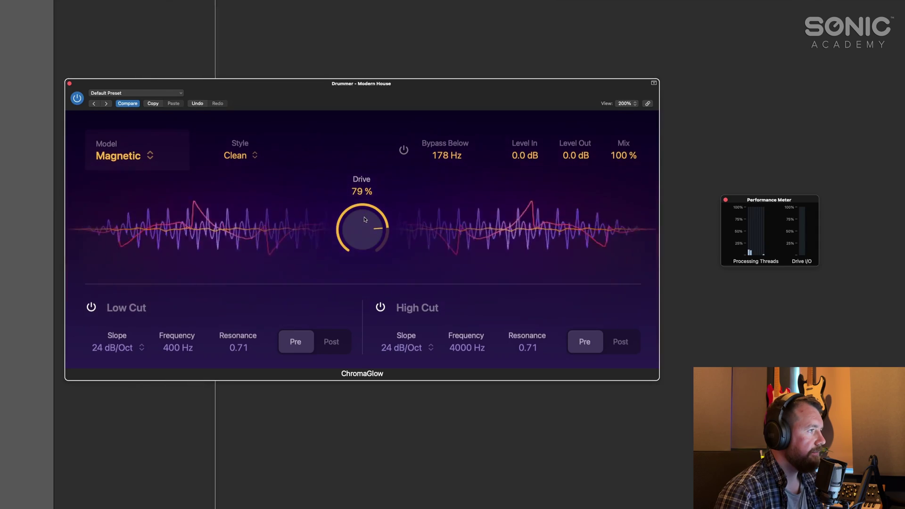
Step: Try the Squeeze model, then reopen the ChromaGlow model list
{"action": "left_click", "coordinate": [117, 155]}
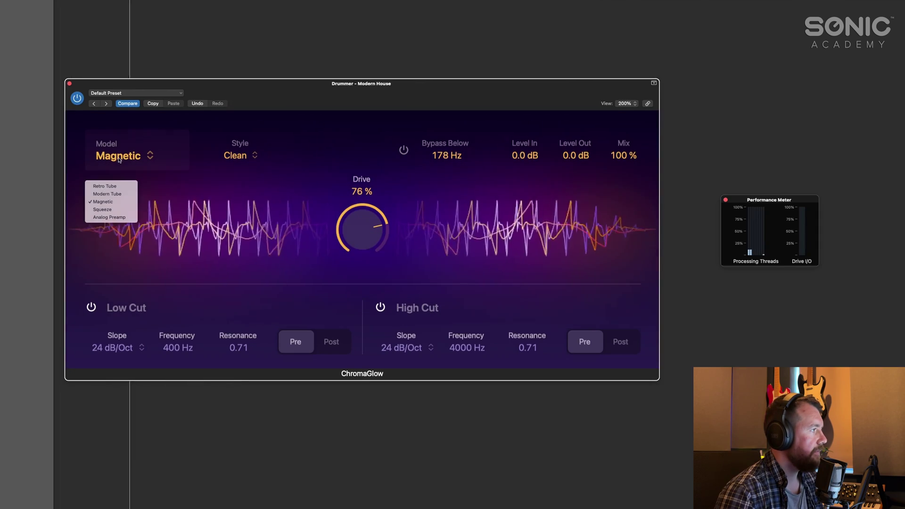
{"action": "left_click", "coordinate": [102, 209]}
{"action": "scroll", "coordinate": [360, 234], "scroll_direction": "down", "scroll_amount": 6}
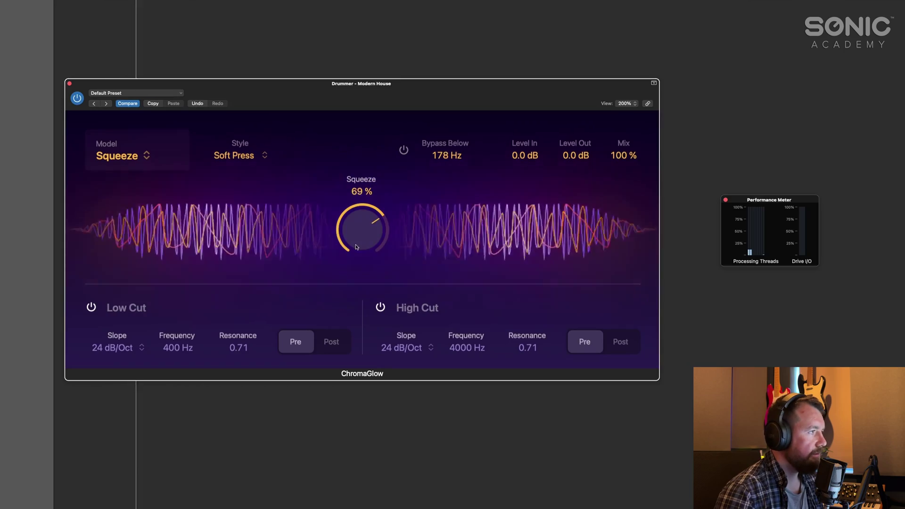
{"action": "scroll", "coordinate": [360, 235], "scroll_direction": "up", "scroll_amount": 2}
{"action": "scroll", "coordinate": [361, 235], "scroll_direction": "up", "scroll_amount": 5}
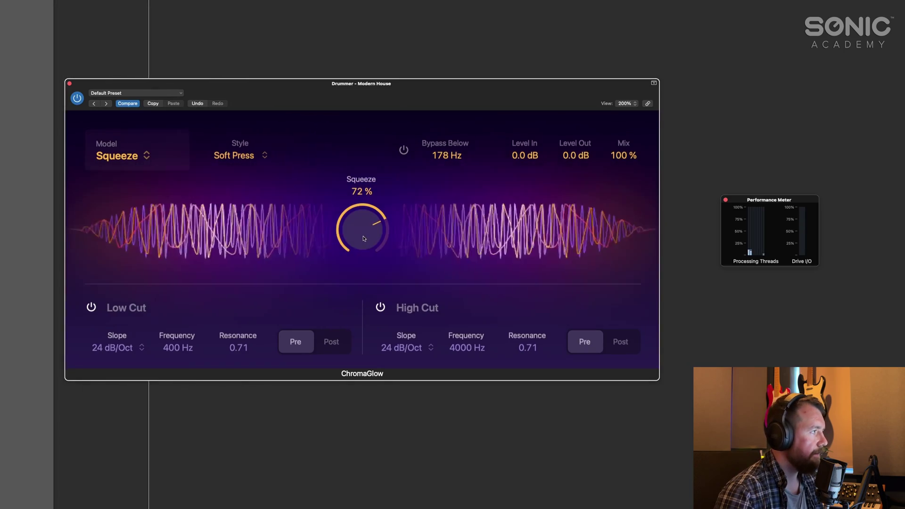
{"action": "left_click", "coordinate": [118, 156]}
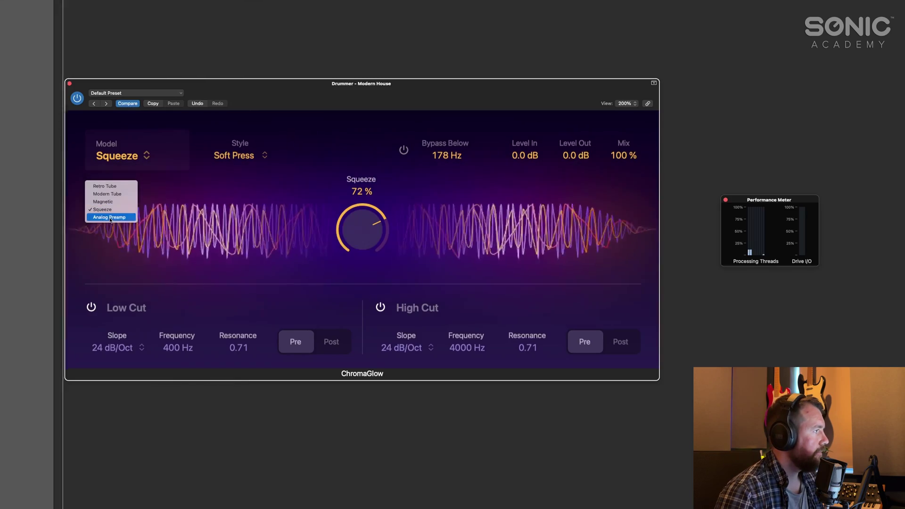
{"action": "left_click", "coordinate": [128, 157]}
{"action": "left_click", "coordinate": [127, 157]}
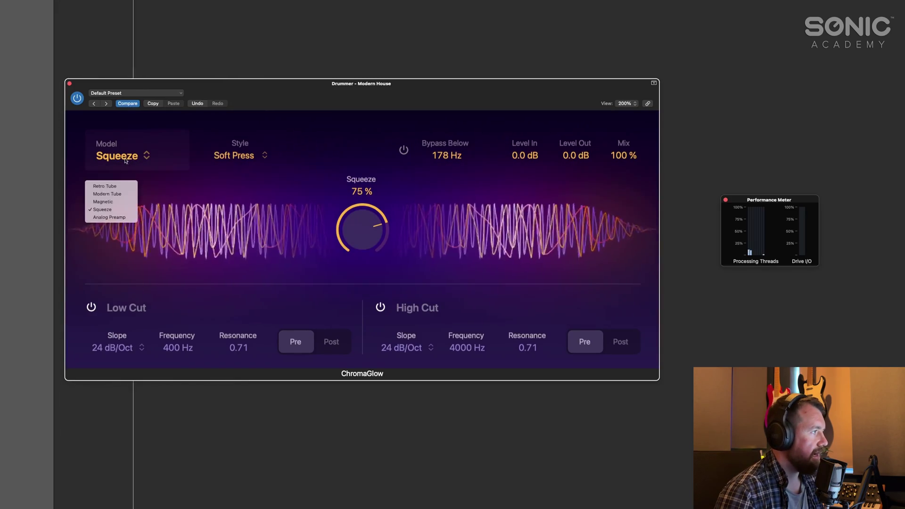
Step: Choose the Analog Preamp model and bring Drive down to 44%
{"action": "left_click", "coordinate": [124, 218]}
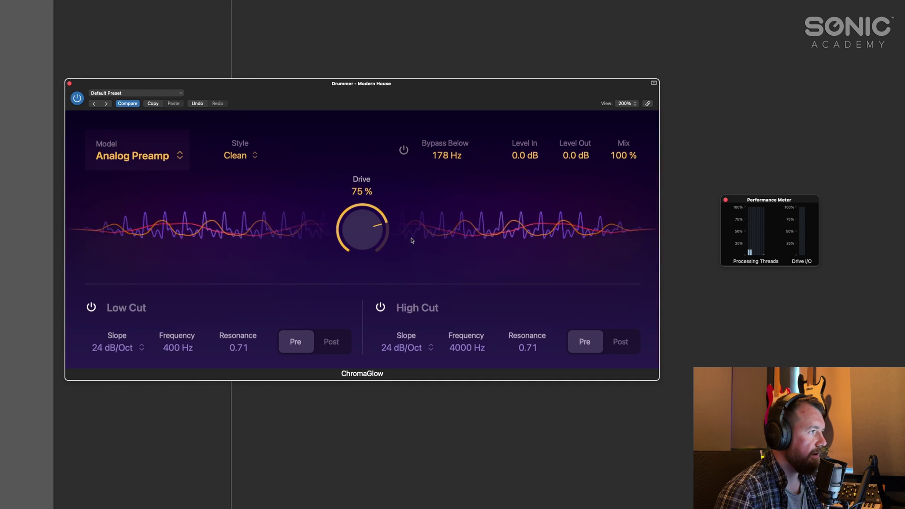
{"action": "left_click_drag", "start_coordinate": [364, 217], "coordinate": [358, 281]}
{"action": "left_click_drag", "start_coordinate": [360, 232], "coordinate": [355, 241]}
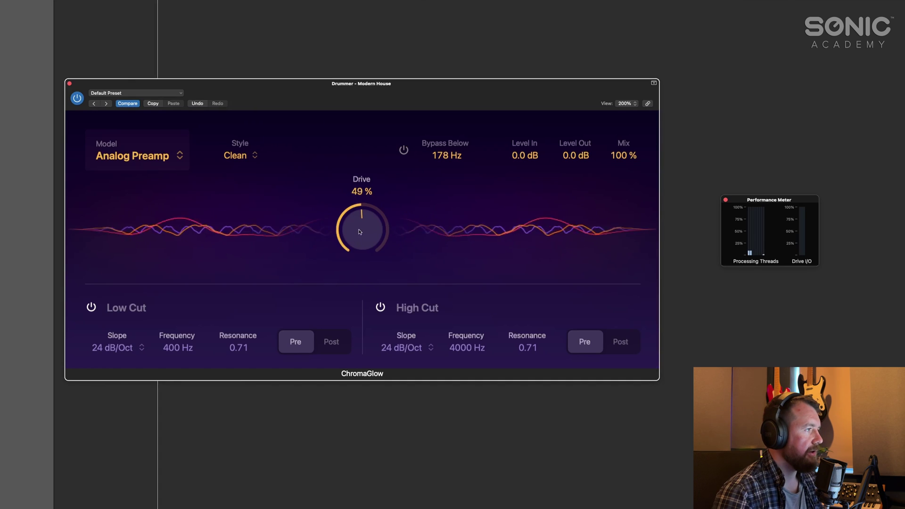
{"action": "left_click_drag", "start_coordinate": [357, 232], "coordinate": [354, 253]}
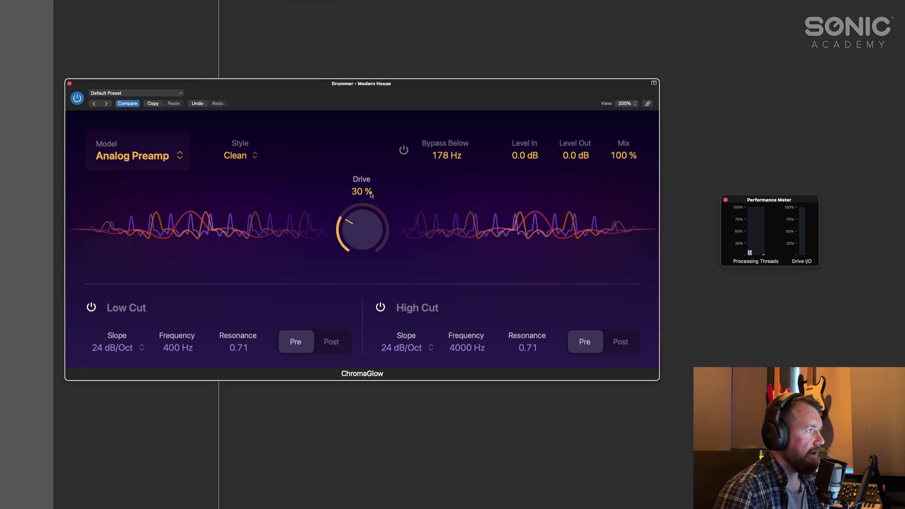
{"action": "scroll", "coordinate": [372, 229], "scroll_direction": "up", "scroll_amount": 5}
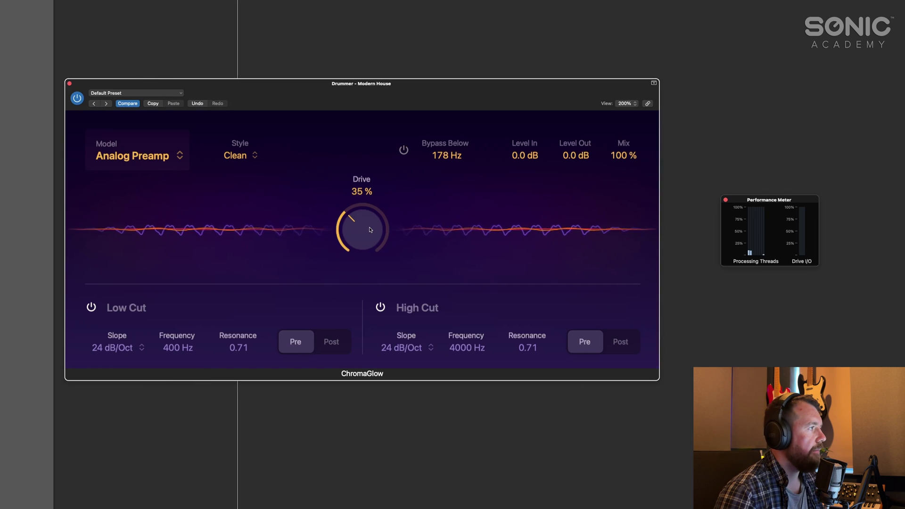
{"action": "mouse_move", "coordinate": [375, 229]}
{"action": "left_mouse_down"}
{"action": "mouse_move", "coordinate": [369, 255]}
{"action": "mouse_move", "coordinate": [364, 225]}
{"action": "left_mouse_up"}
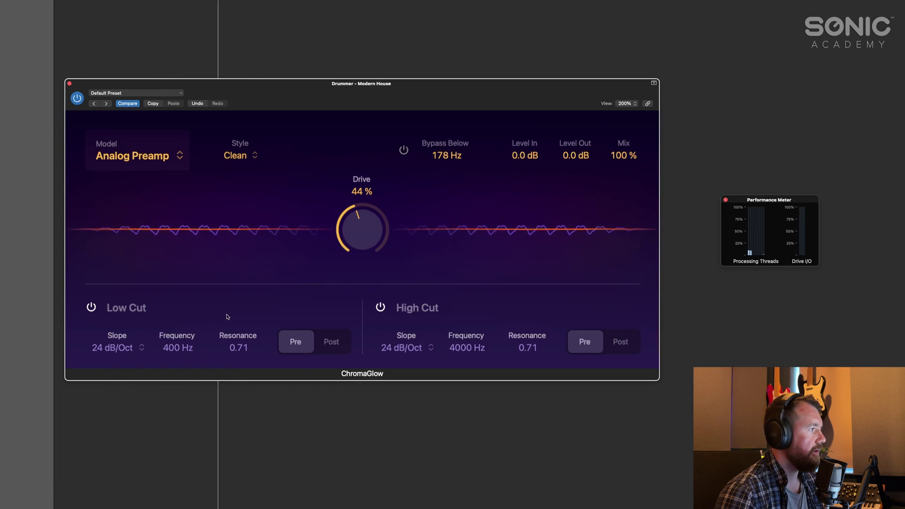
Step: Switch ChromaGlow's Low Cut and High Cut filters on, then back off
{"action": "left_click", "coordinate": [91, 307]}
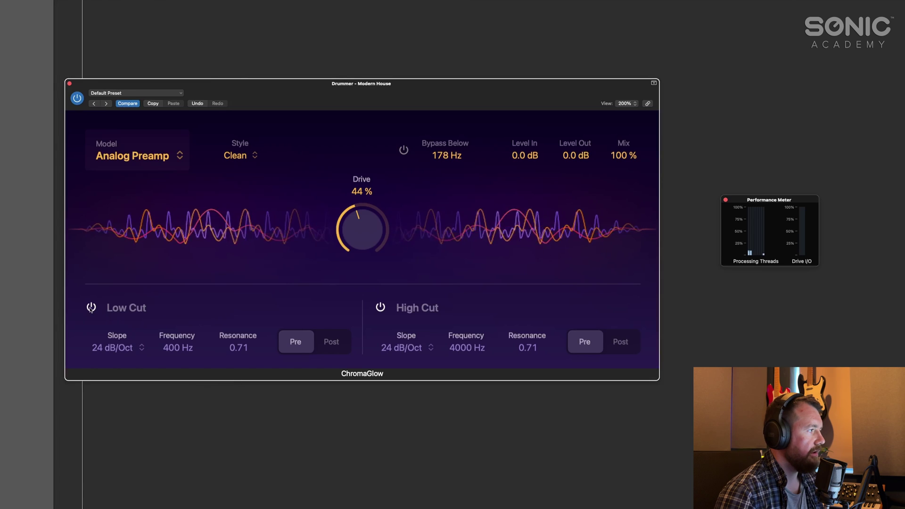
{"action": "left_click", "coordinate": [379, 307]}
{"action": "left_click", "coordinate": [380, 307]}
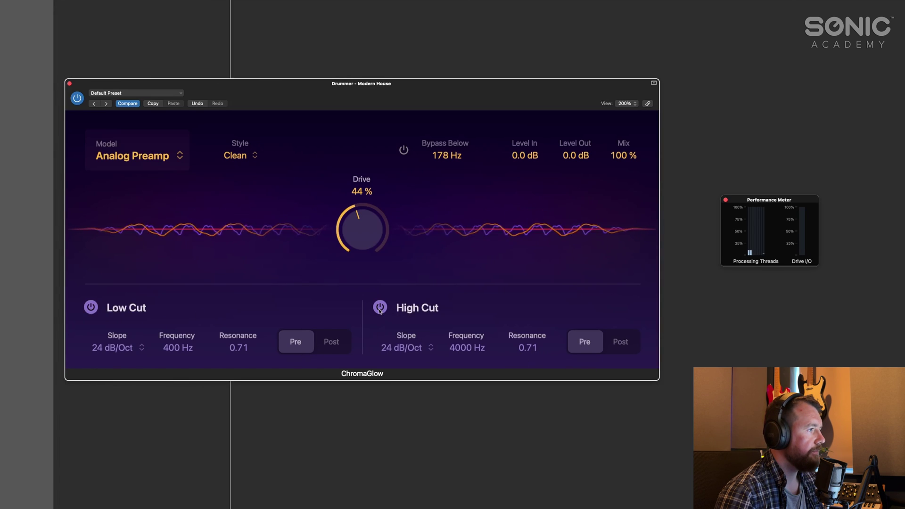
{"action": "left_click", "coordinate": [92, 310]}
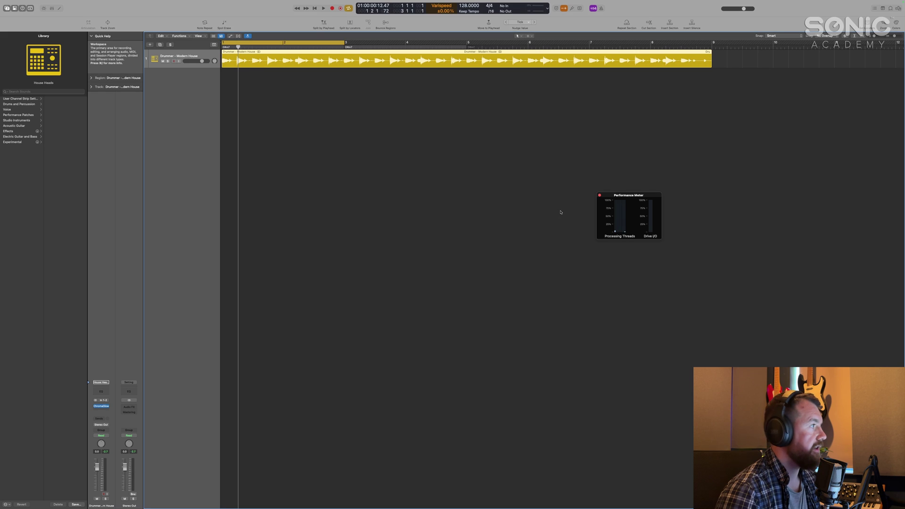
Step: Duplicate the Modern House drummer track to ten, copy its region onto each, and play
{"action": "key", "text": "super+d"}
{"action": "key", "text": "super+d"}
{"action": "key", "text": "super+d"}
{"action": "key", "text": "super+d"}
{"action": "key", "text": "super+d"}
{"action": "key", "text": "super+d"}
{"action": "key", "text": "super+d"}
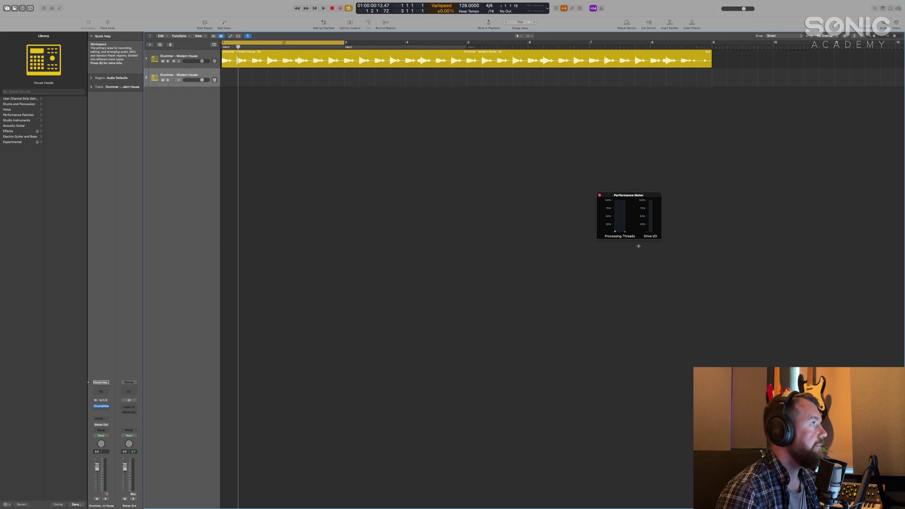
{"action": "key", "text": "super+d"}
{"action": "key", "text": "super+d"}
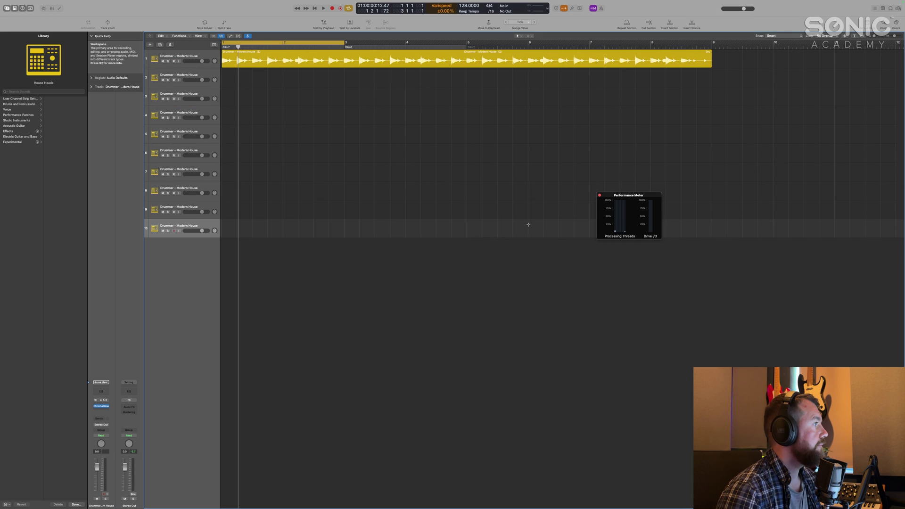
{"action": "left_click_drag", "start_coordinate": [261, 60], "coordinate": [278, 178]}
{"action": "left_click_drag", "start_coordinate": [278, 175], "coordinate": [286, 230]}
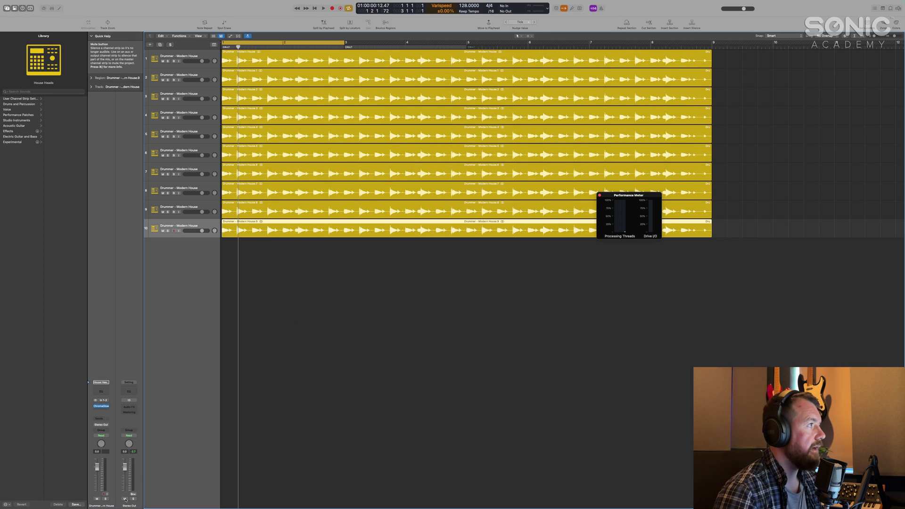
{"action": "key", "text": "space"}
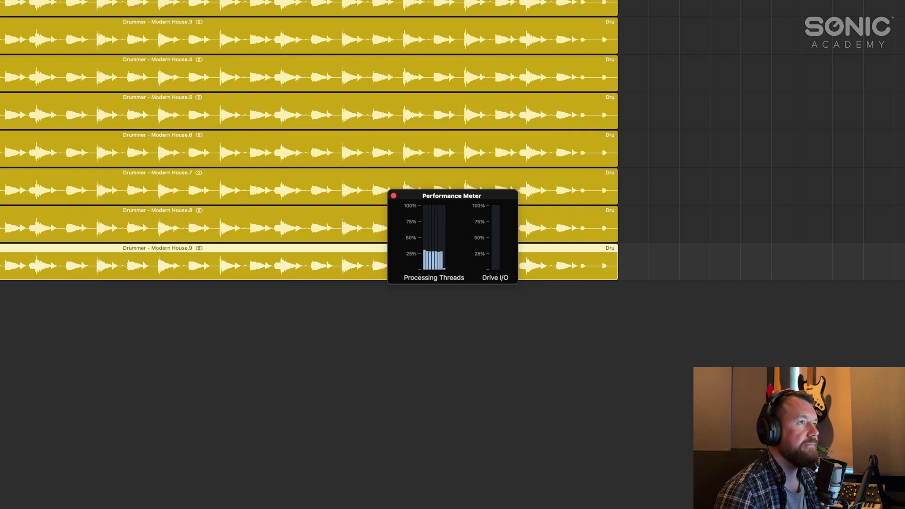
Step: Move the Performance Meter window below the tracks area
{"action": "left_click_drag", "start_coordinate": [495, 196], "coordinate": [436, 328]}
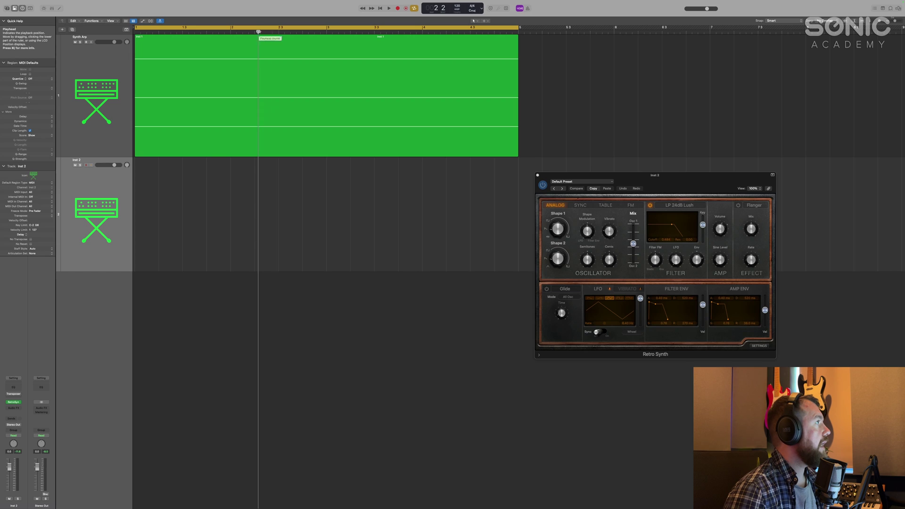
Step: Return the playhead to bar 1 and view the Synth Arp region's notes in the Piano Roll
{"action": "left_click_drag", "start_coordinate": [258, 32], "coordinate": [102, 43]}
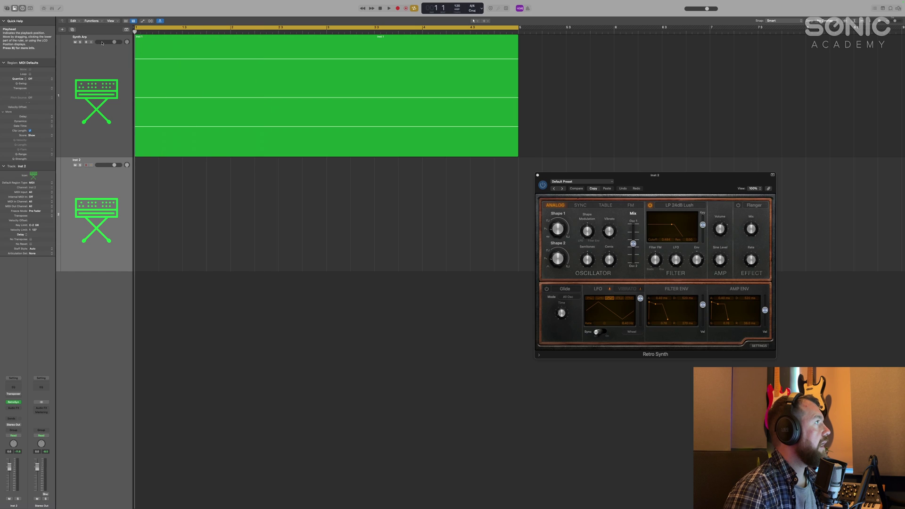
{"action": "double_click", "coordinate": [272, 73]}
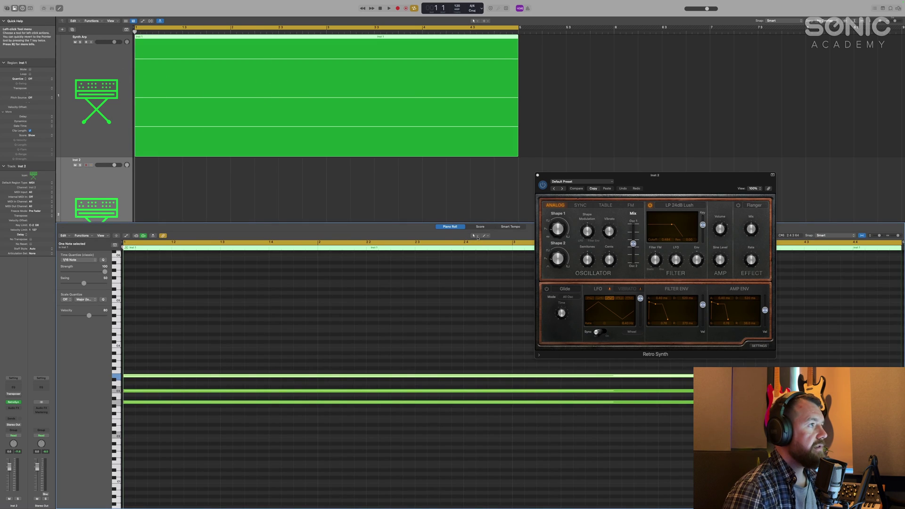
{"action": "key", "text": "e"}
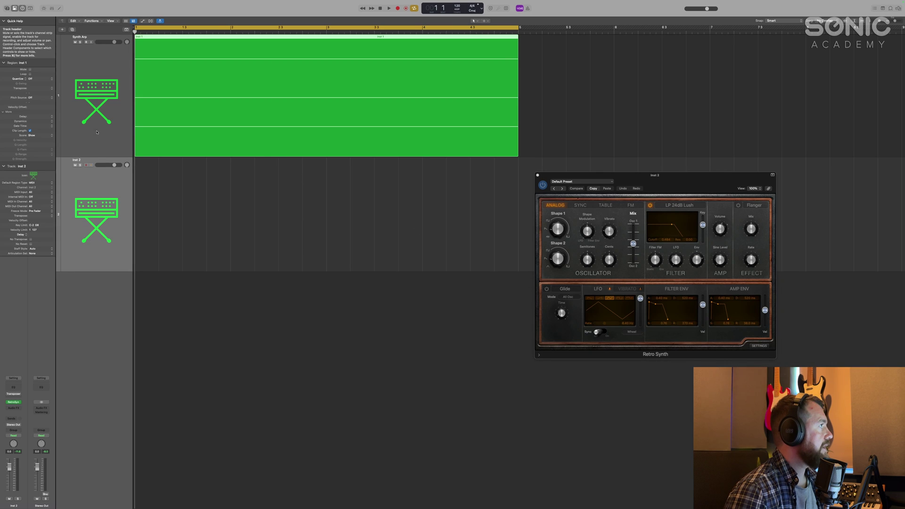
Step: Play the Synth Arp arpeggio, then select Inst 2 and close its Retro Synth window
{"action": "left_click", "coordinate": [100, 58]}
{"action": "key", "text": "space"}
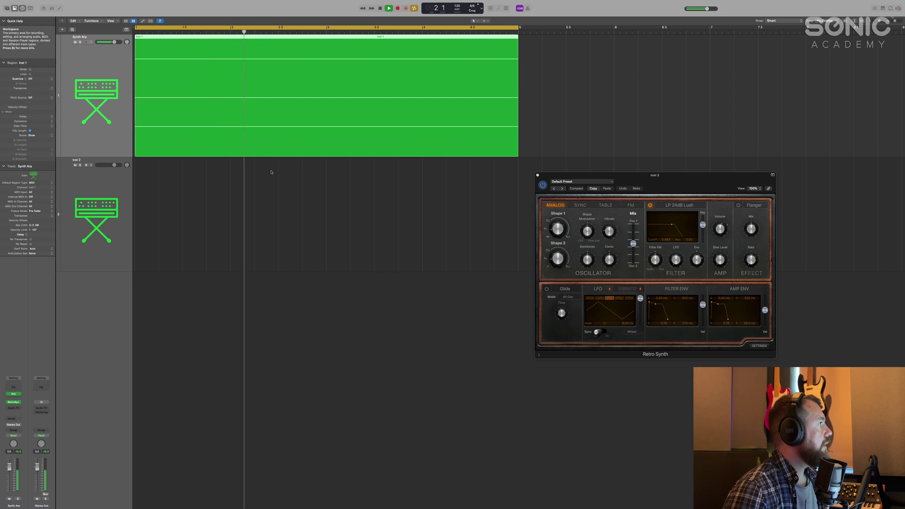
{"action": "key", "text": "space"}
{"action": "left_click", "coordinate": [121, 189]}
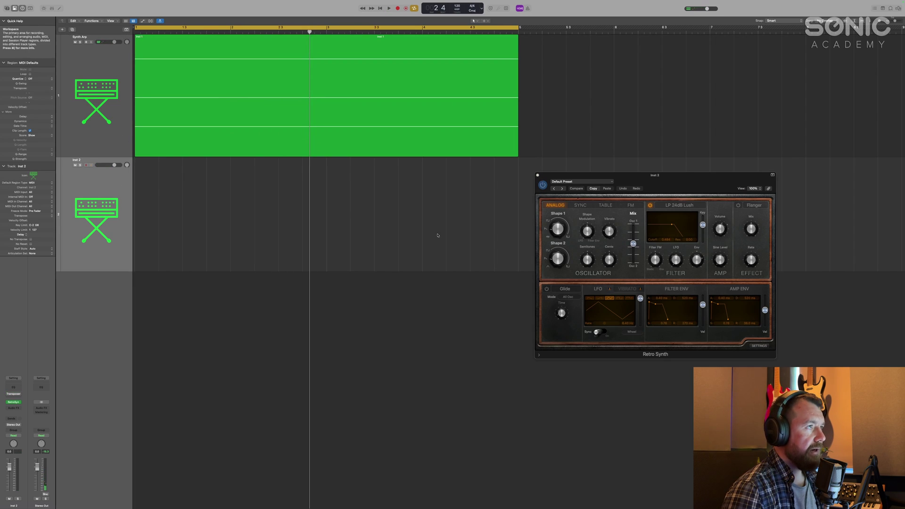
{"action": "left_click", "coordinate": [538, 176]}
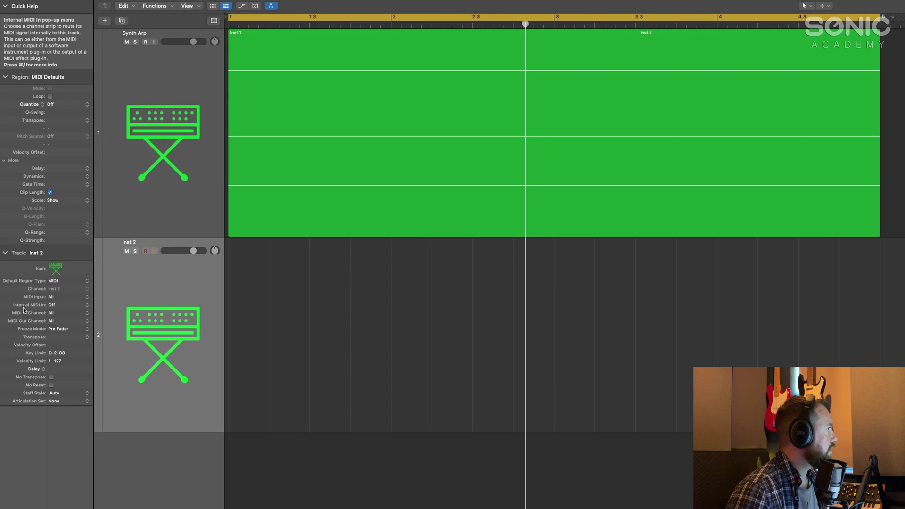
Step: Set Inst 2's Internal MIDI In to Instrument Input > 1 Synth Arp - Retro Synth
{"action": "left_click", "coordinate": [55, 306]}
{"action": "mouse_move", "coordinate": [74, 314]}
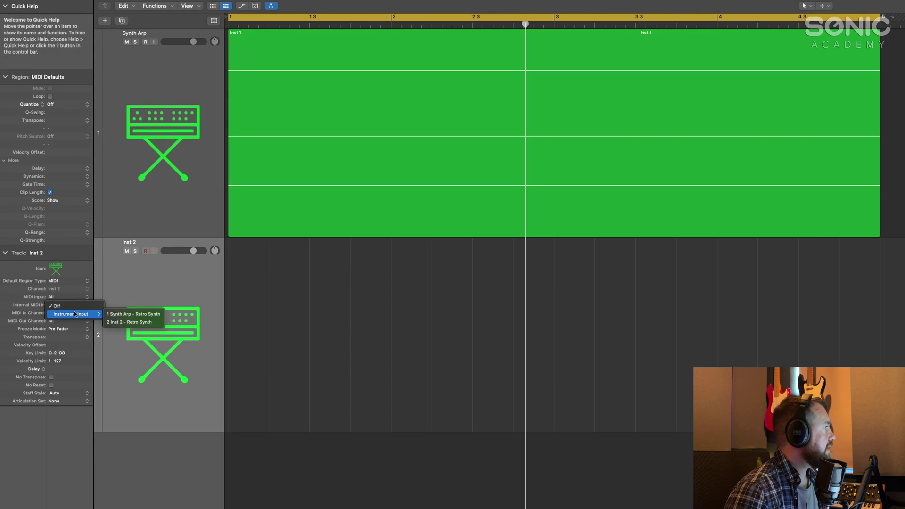
{"action": "left_click", "coordinate": [144, 317]}
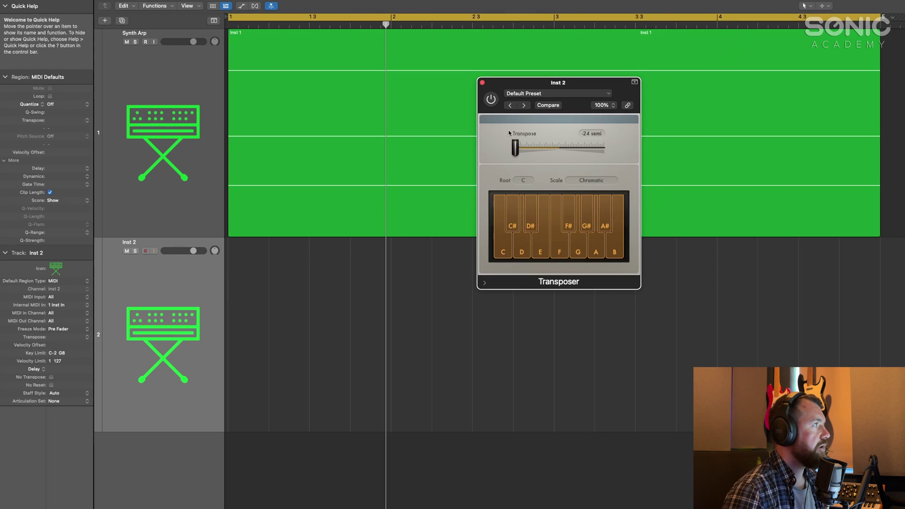
Step: Close the Transposer, select the Synth Arp and Inst 2 tracks, and play from bar 1
{"action": "left_click", "coordinate": [482, 83]}
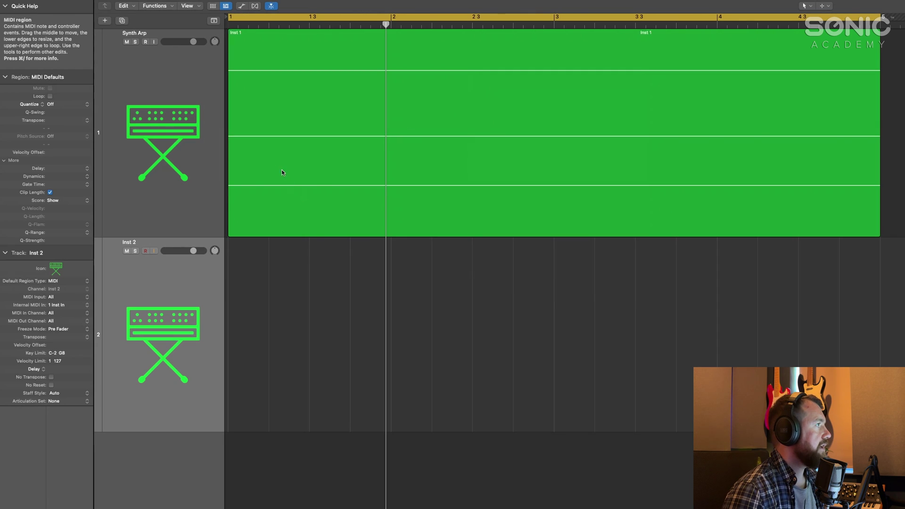
{"action": "left_click", "coordinate": [182, 85]}
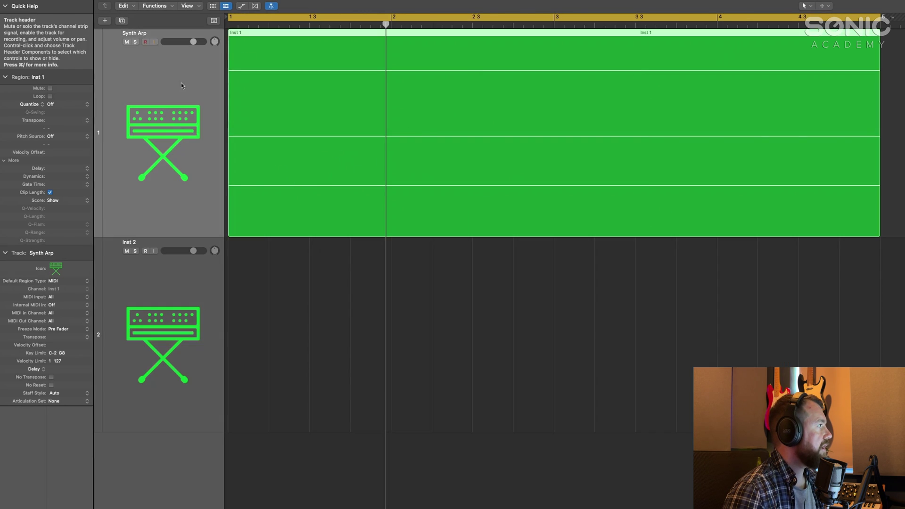
{"action": "left_click", "coordinate": [195, 266]}
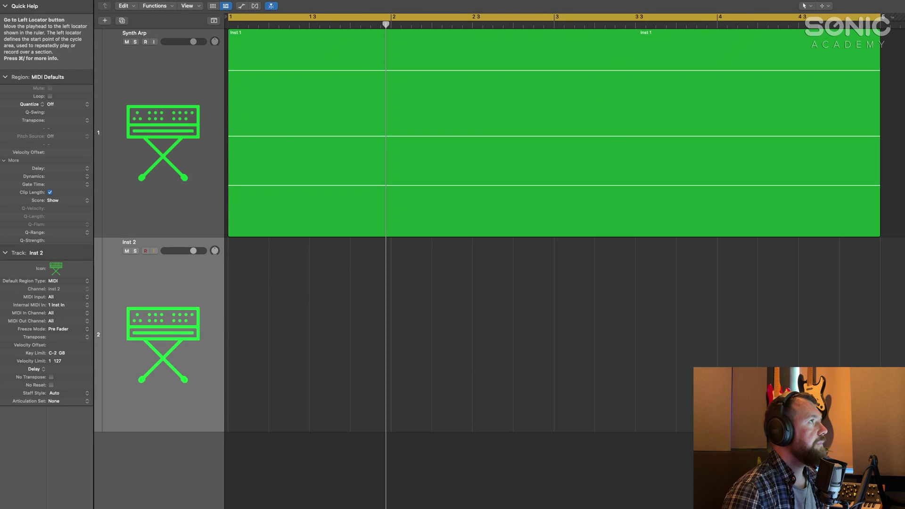
{"action": "key", "text": "Return"}
{"action": "key", "text": "space"}
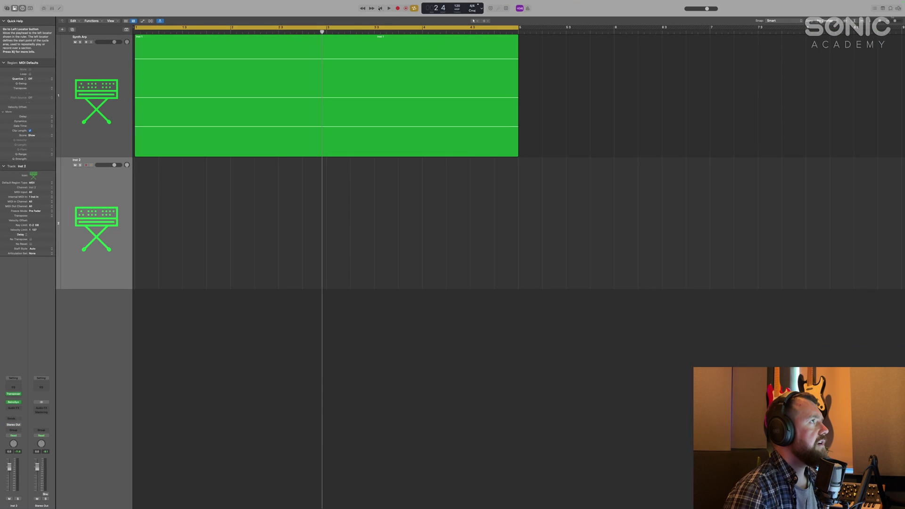
Step: Record the Synth Arp-driven part onto Inst 2 from bar 1 as a new region
{"action": "key", "text": "Return"}
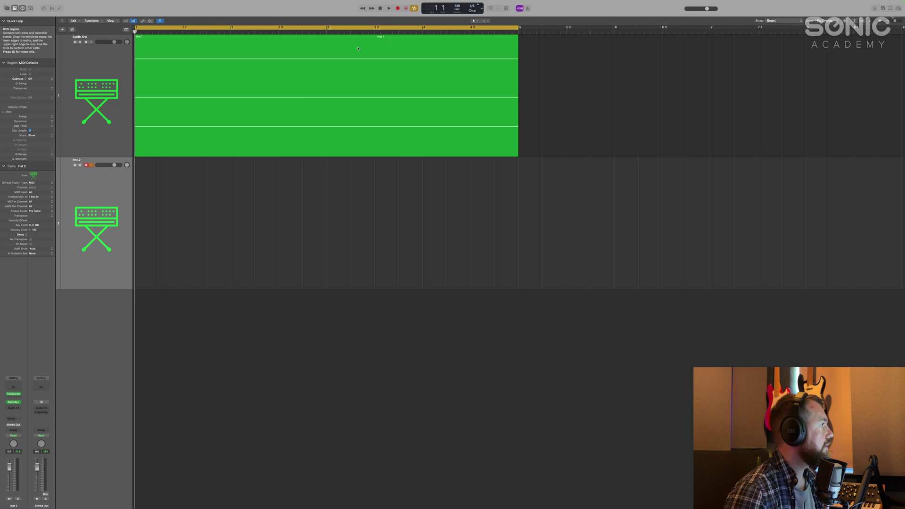
{"action": "key", "text": "r"}
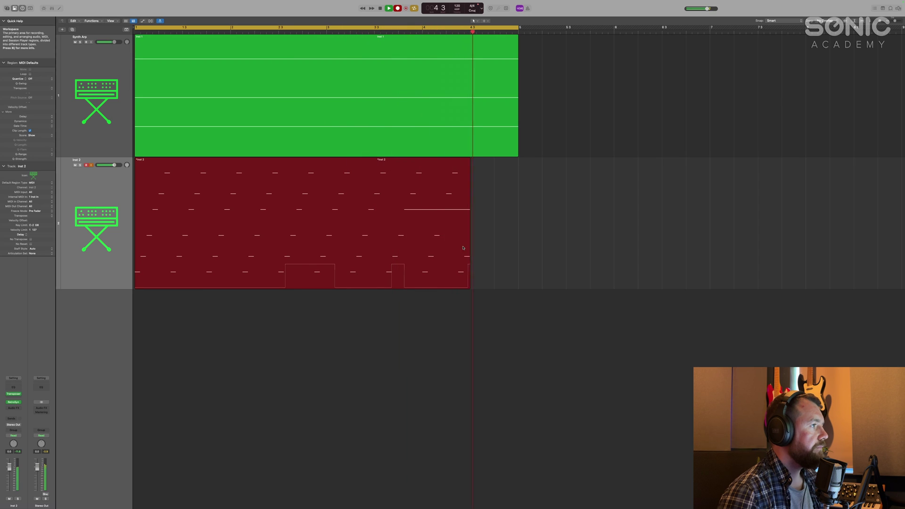
{"action": "key", "text": "space"}
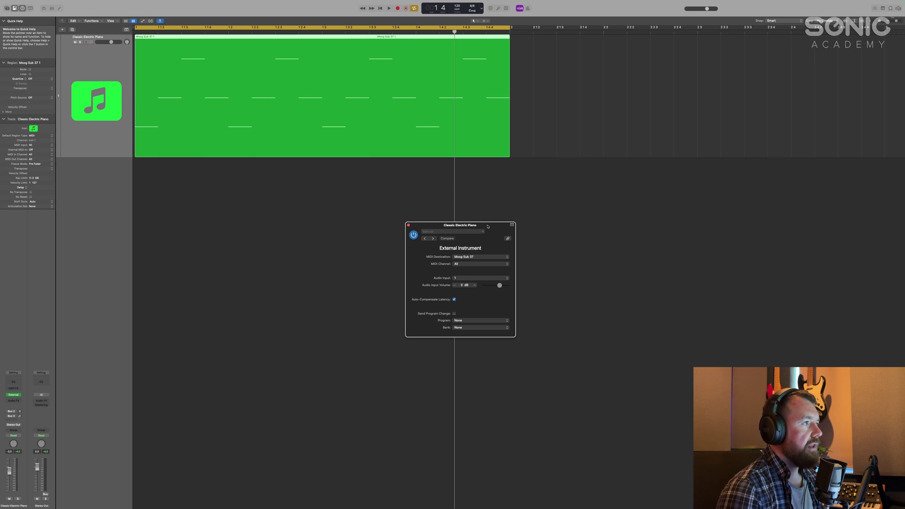
Step: Move the External Instrument window aside and briefly play the Moog Sub 37 region
{"action": "left_click_drag", "start_coordinate": [488, 226], "coordinate": [455, 226]}
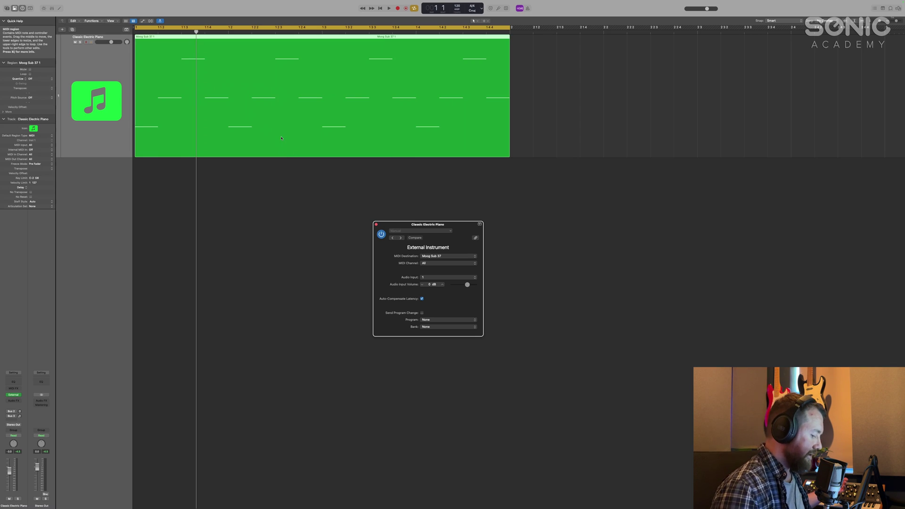
{"action": "key", "text": "space"}
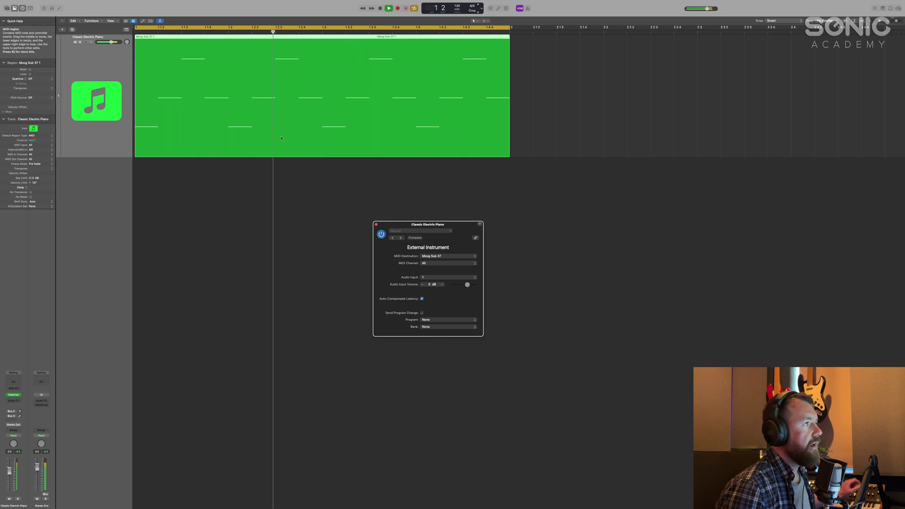
{"action": "key", "text": "space"}
Step: Bounce the Moog Sub 37 region in place to a new audio track and enlarge its lane
{"action": "right_click", "coordinate": [373, 110]}
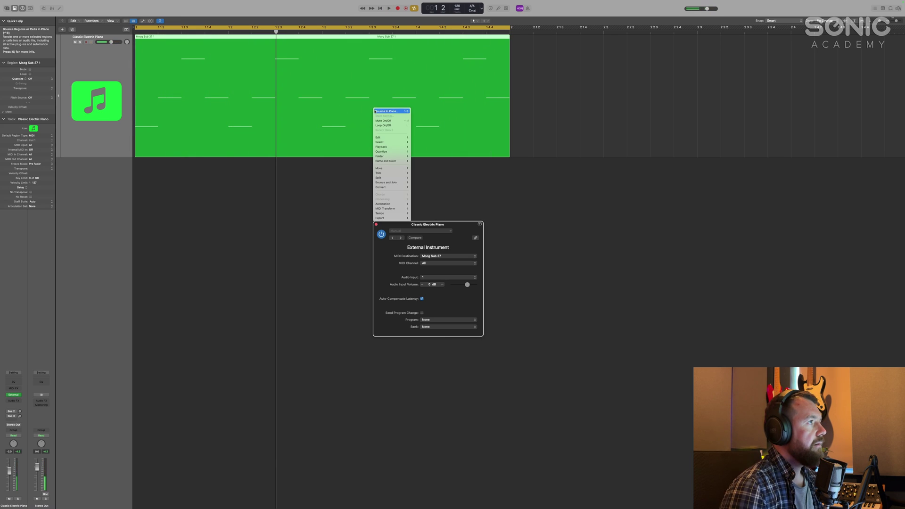
{"action": "left_click", "coordinate": [380, 112]}
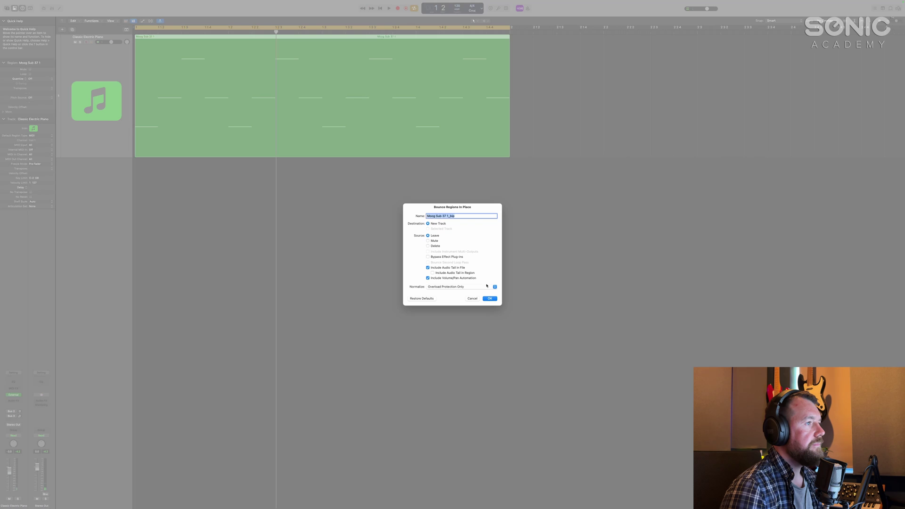
{"action": "left_click", "coordinate": [489, 299]}
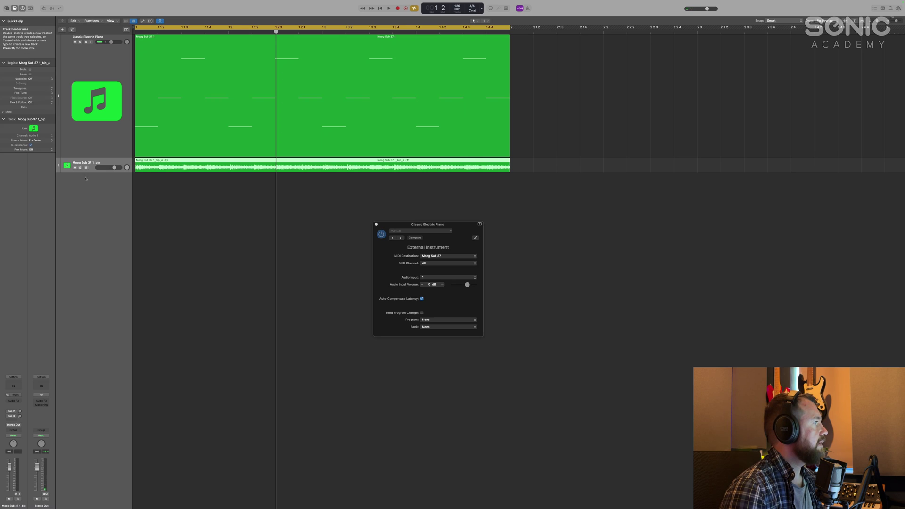
{"action": "left_click_drag", "start_coordinate": [93, 173], "coordinate": [93, 265]}
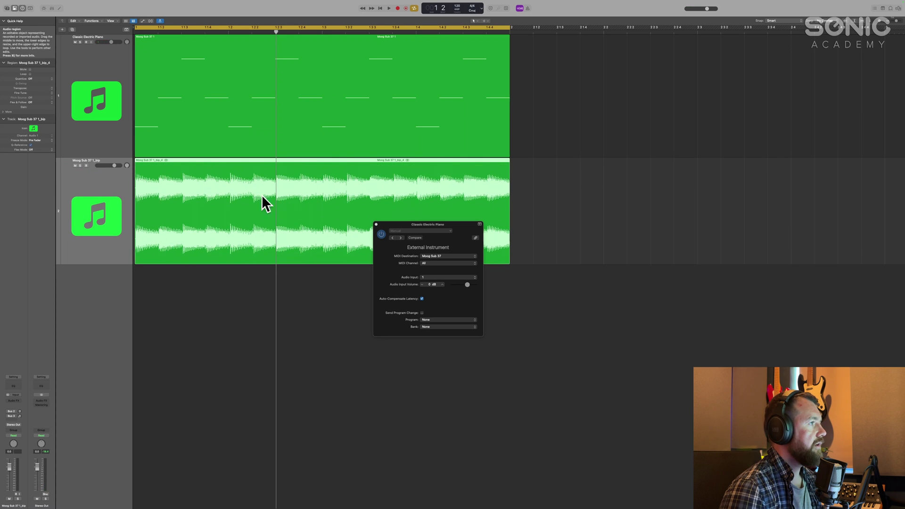
{"action": "left_click", "coordinate": [377, 225]}
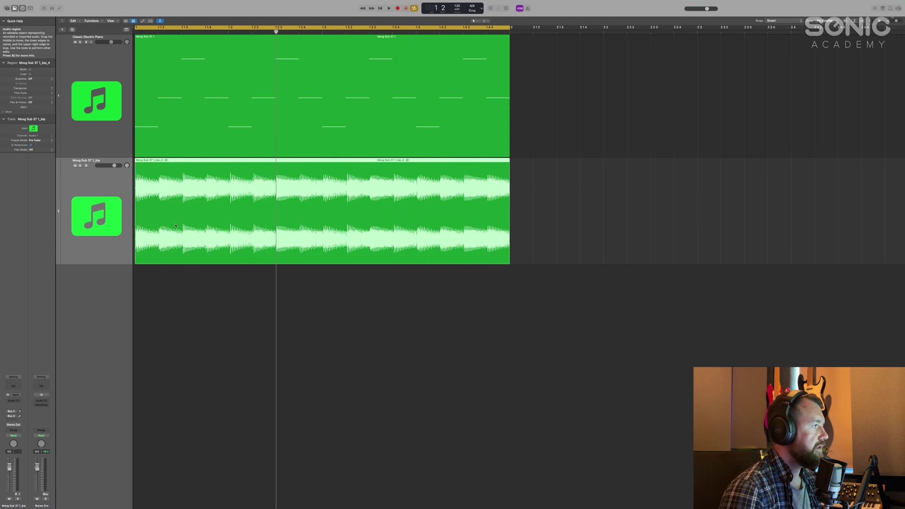